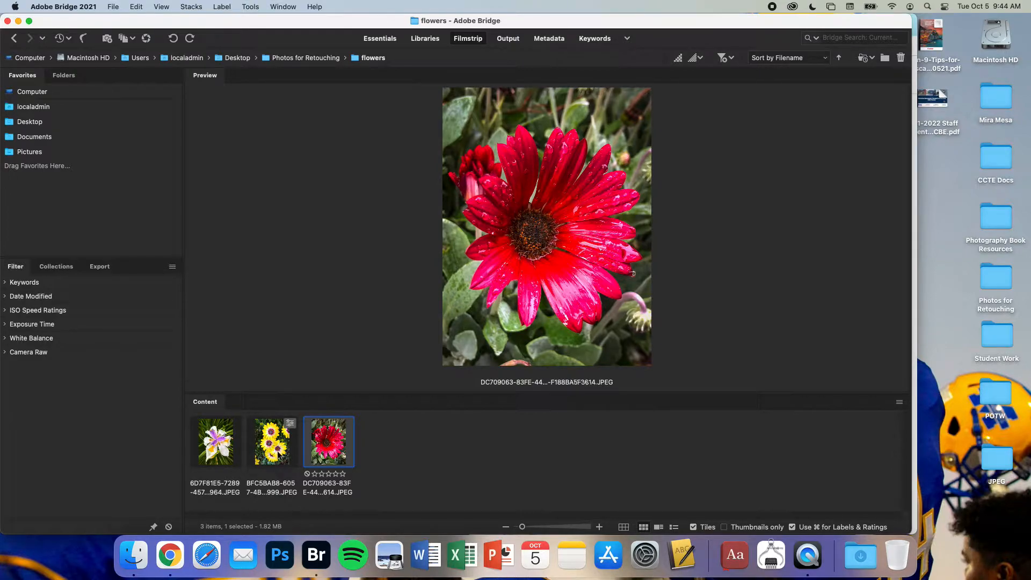
# Step: Copy all three flower photos into a new Desktop folder named Photos For Editing
pyautogui.keyDown('super'); pyautogui.click(278, 455); pyautogui.keyUp('super')
pyautogui.keyDown('super'); pyautogui.click(228, 453); pyautogui.keyUp('super')
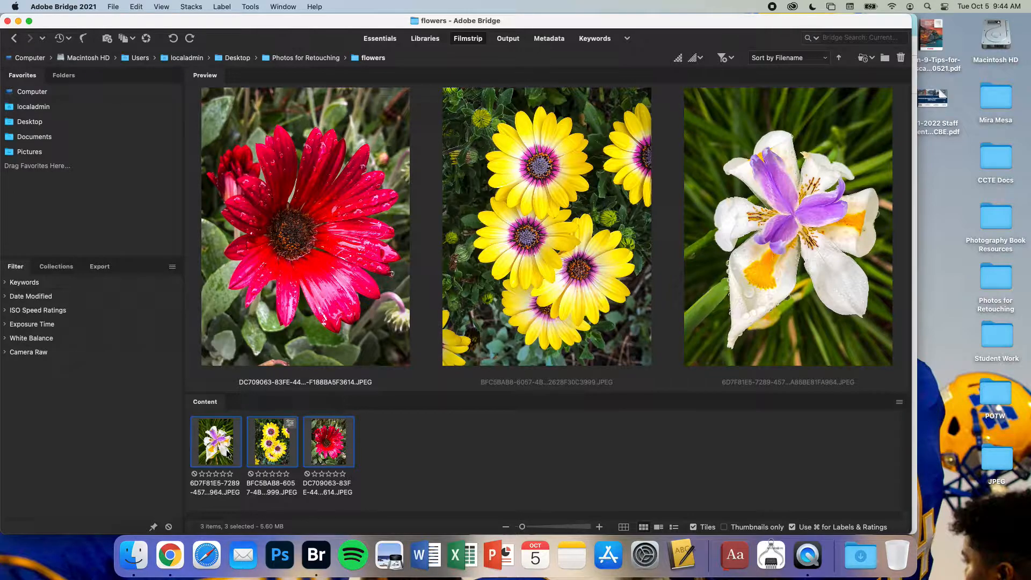
pyautogui.rightClick(228, 454)
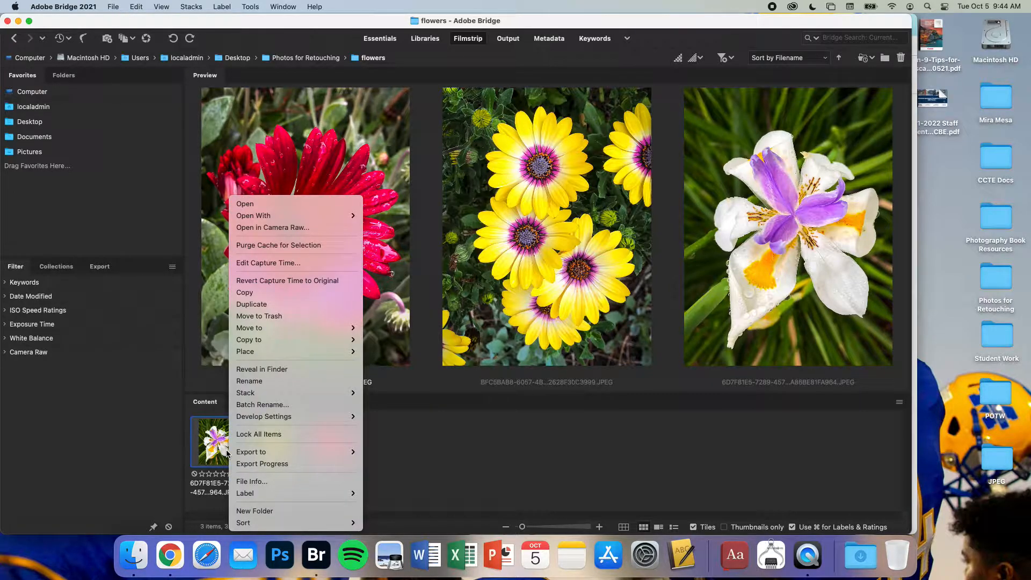
pyautogui.moveTo(268, 344)
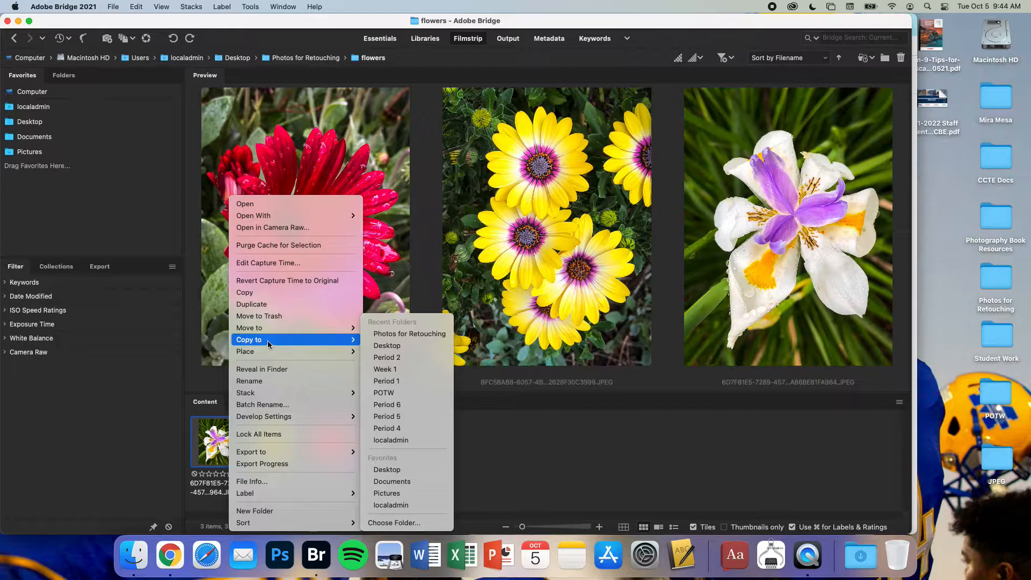
pyautogui.click(394, 528)
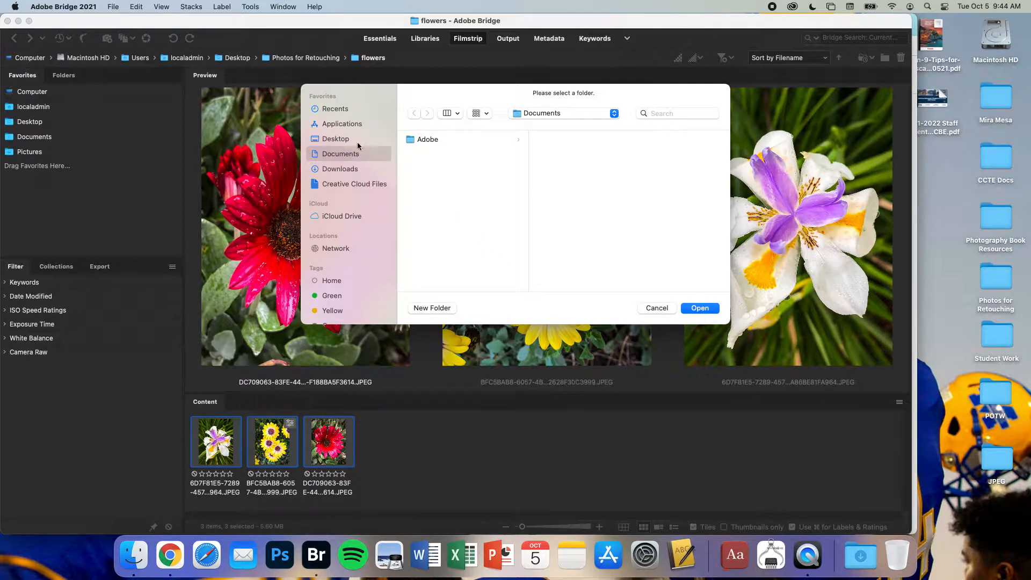
pyautogui.click(358, 140)
pyautogui.click(442, 308)
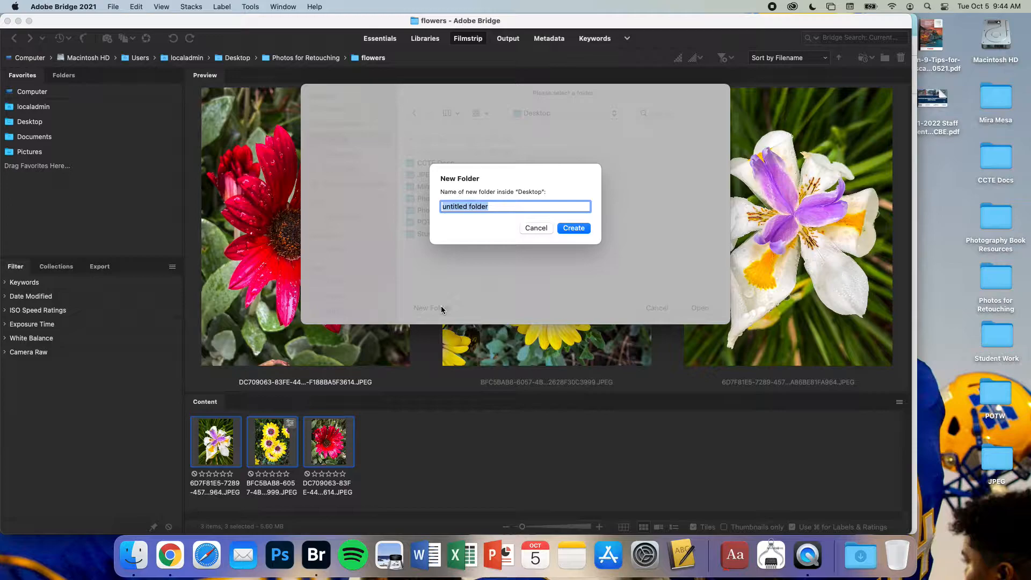
pyautogui.write('Photos For Editing')
pyautogui.press('Return')
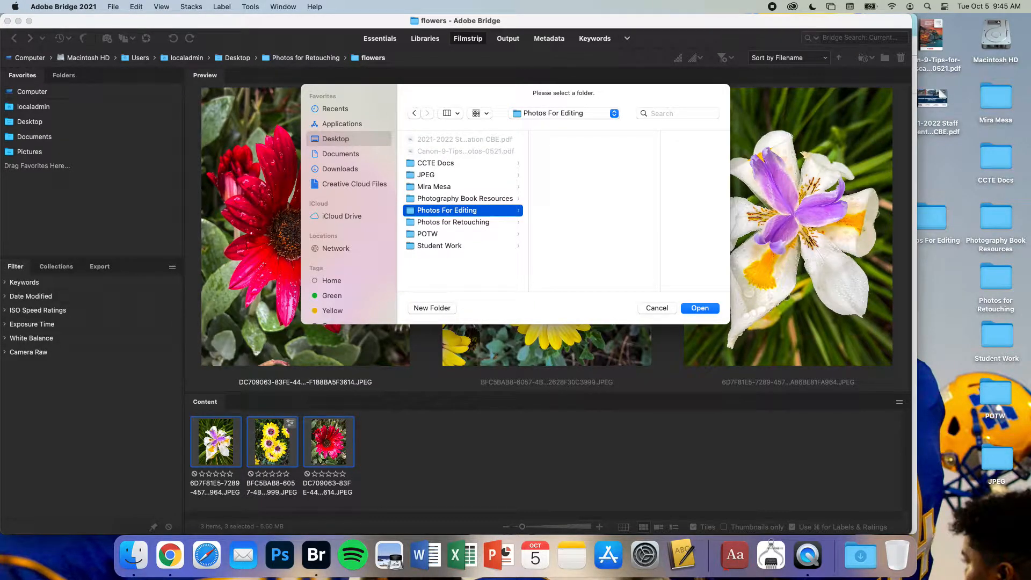
pyautogui.click(700, 308)
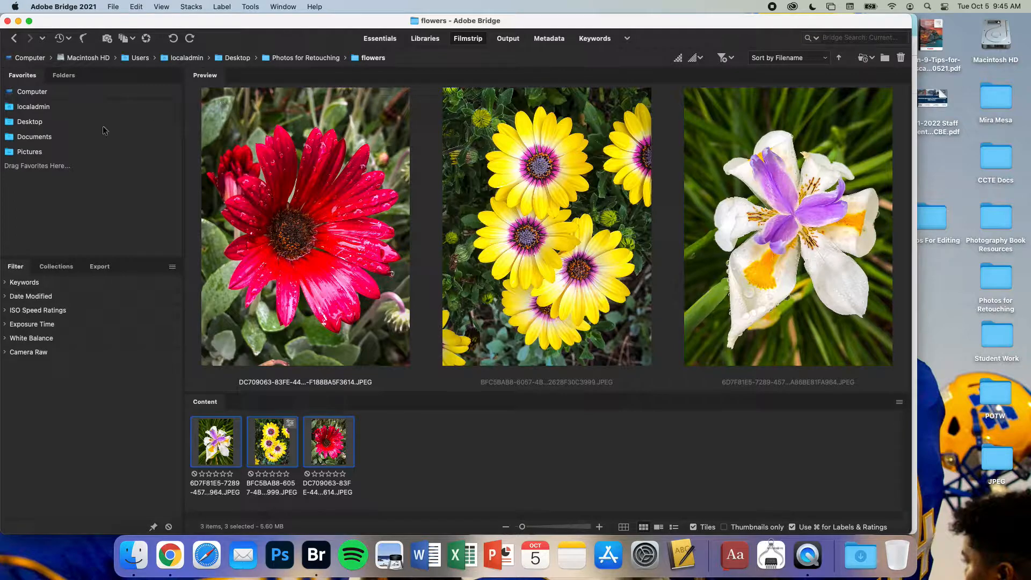
# Step: Open the Photos For Editing folder on the Desktop and preview each of the copied flower photos
pyautogui.click(31, 124)
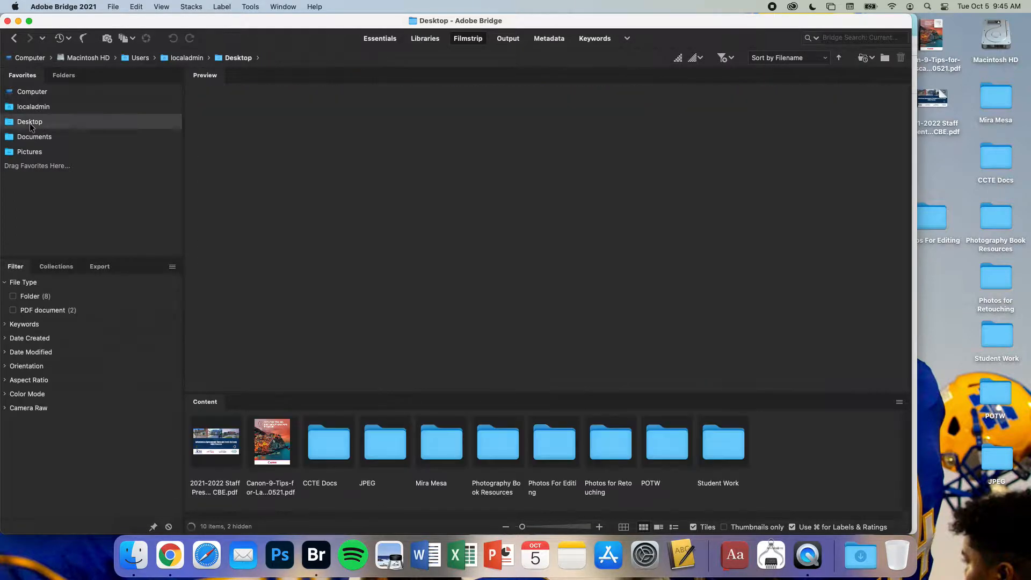
pyautogui.doubleClick(557, 442)
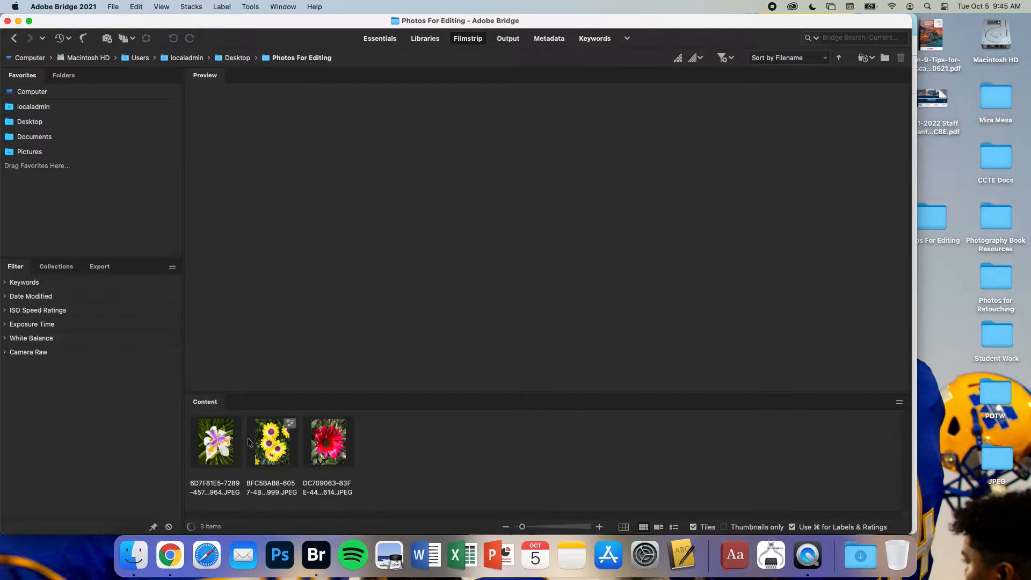
pyautogui.click(234, 442)
pyautogui.click(272, 444)
pyautogui.click(323, 454)
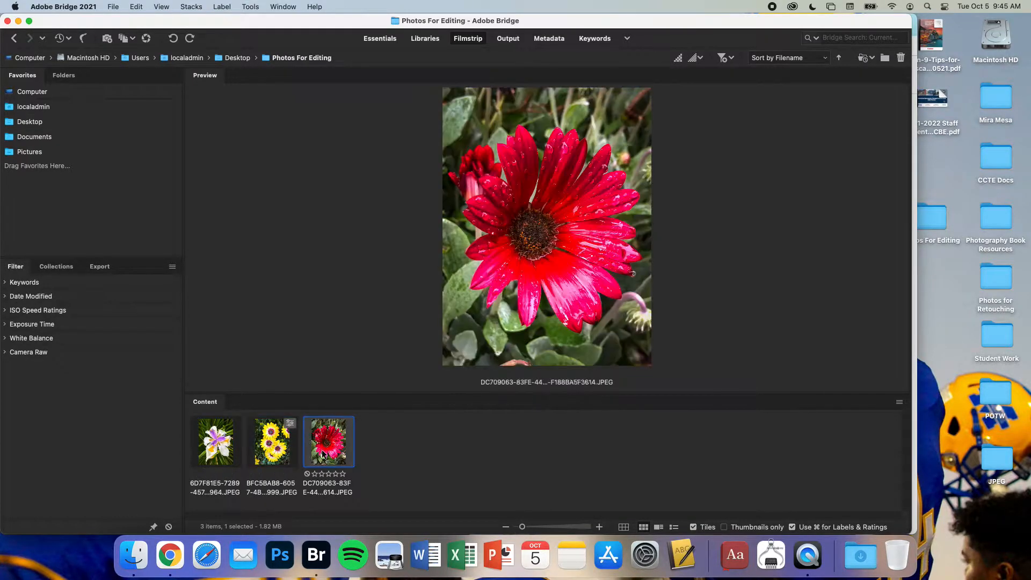
pyautogui.click(284, 455)
pyautogui.click(223, 445)
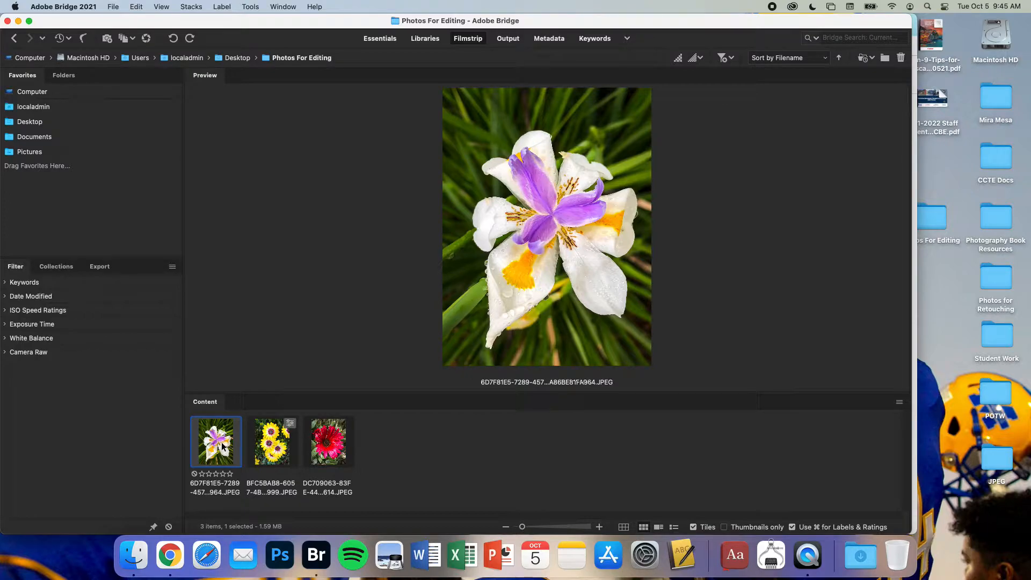
# Step: Open the white and purple flower photo in Photoshop and append V2 to its file name using Save As
pyautogui.doubleClick(223, 446)
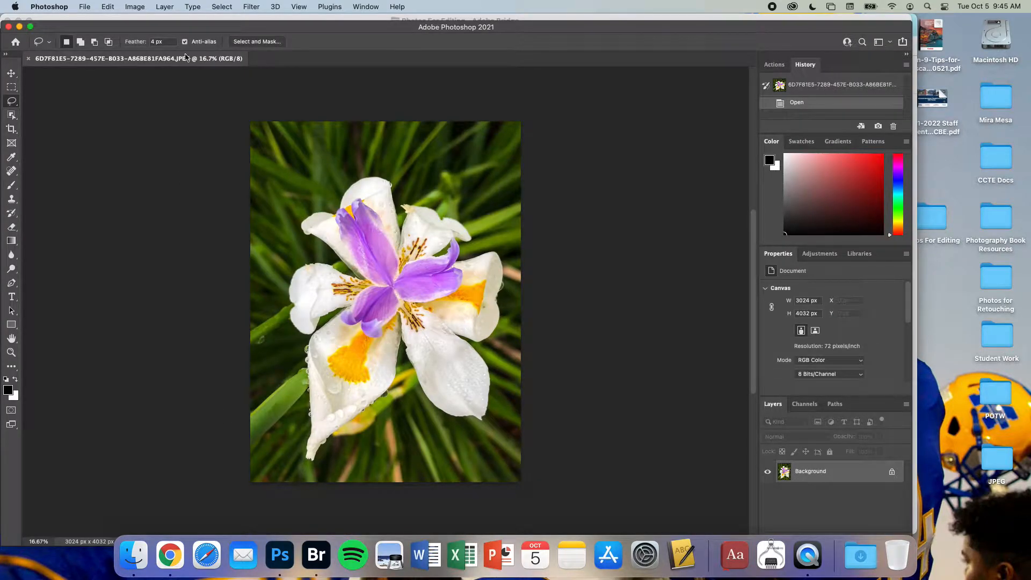
pyautogui.click(86, 6)
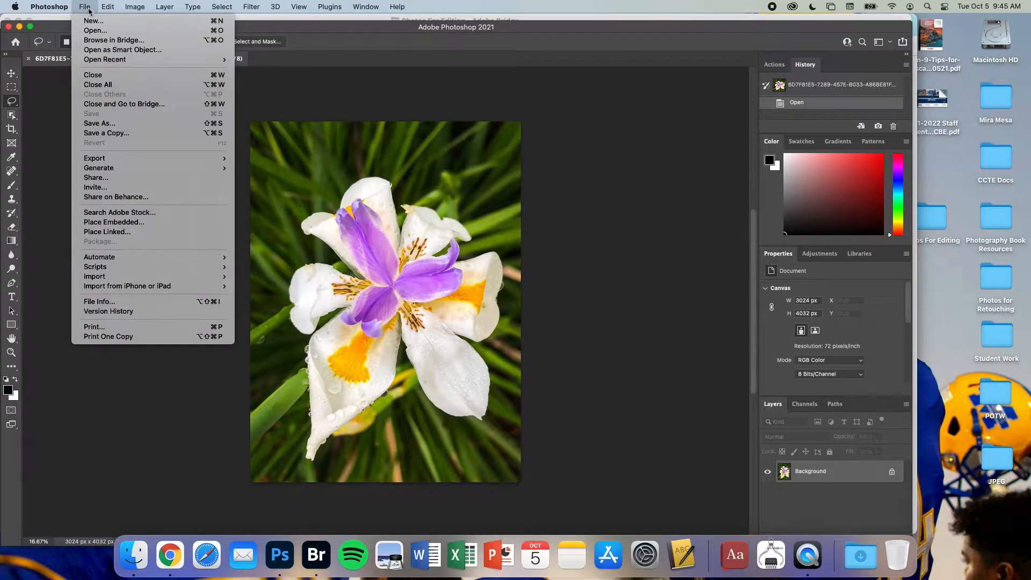
pyautogui.click(97, 126)
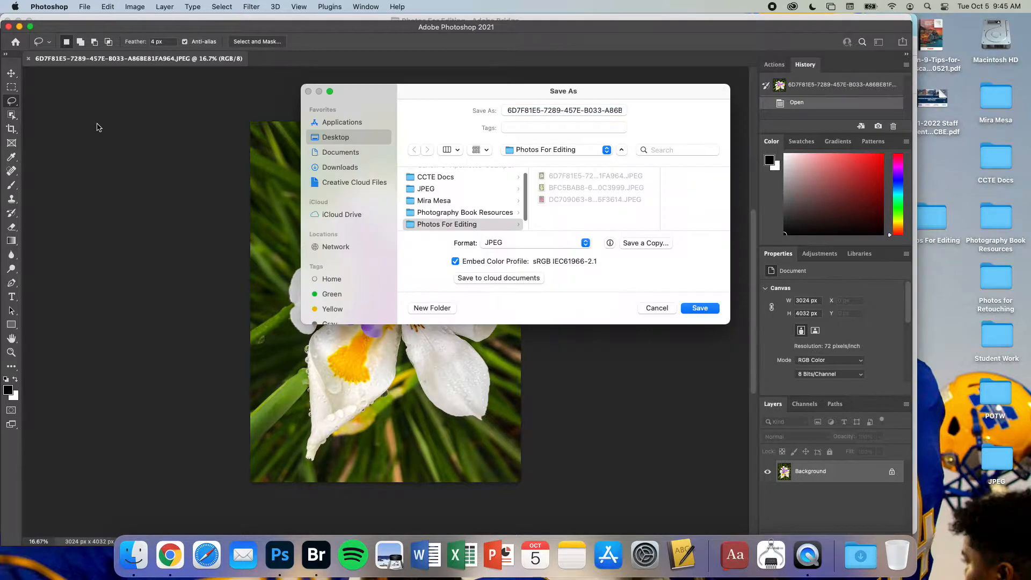
pyautogui.click(554, 110)
pyautogui.moveTo(562, 110); pyautogui.dragTo(607, 110)
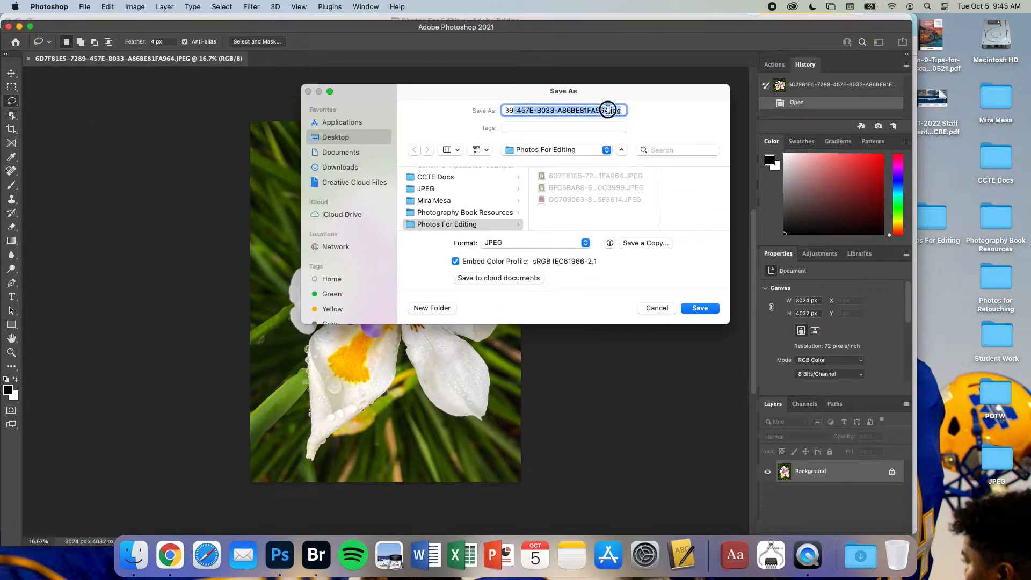
pyautogui.click(607, 110)
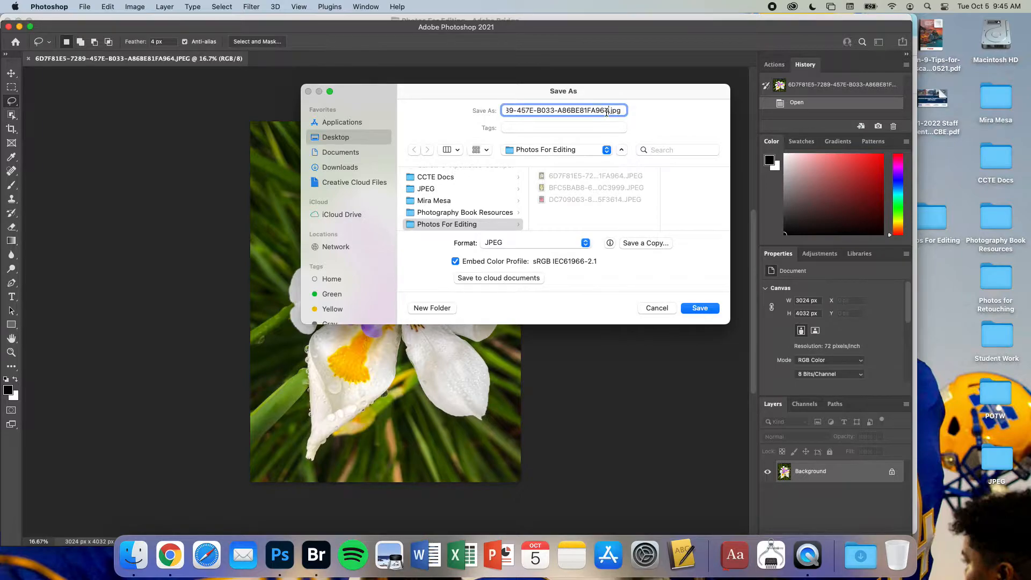
pyautogui.write('V2')
# Step: Save the V2 version as a JPEG in Photos For Editing with Maximum quality 12 and Baseline ("Standard") format
pyautogui.click(572, 151)
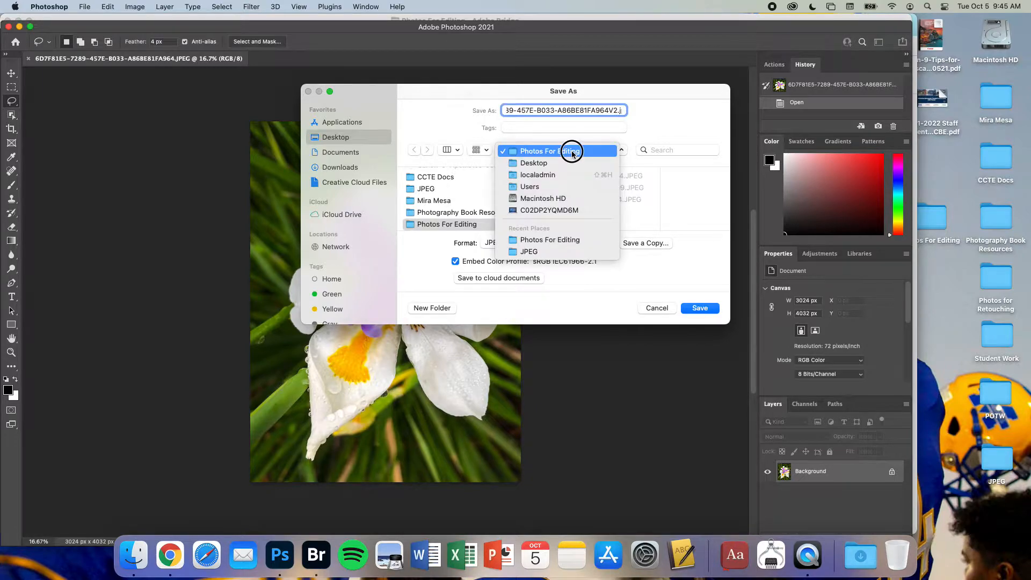
pyautogui.click(572, 151)
pyautogui.click(500, 245)
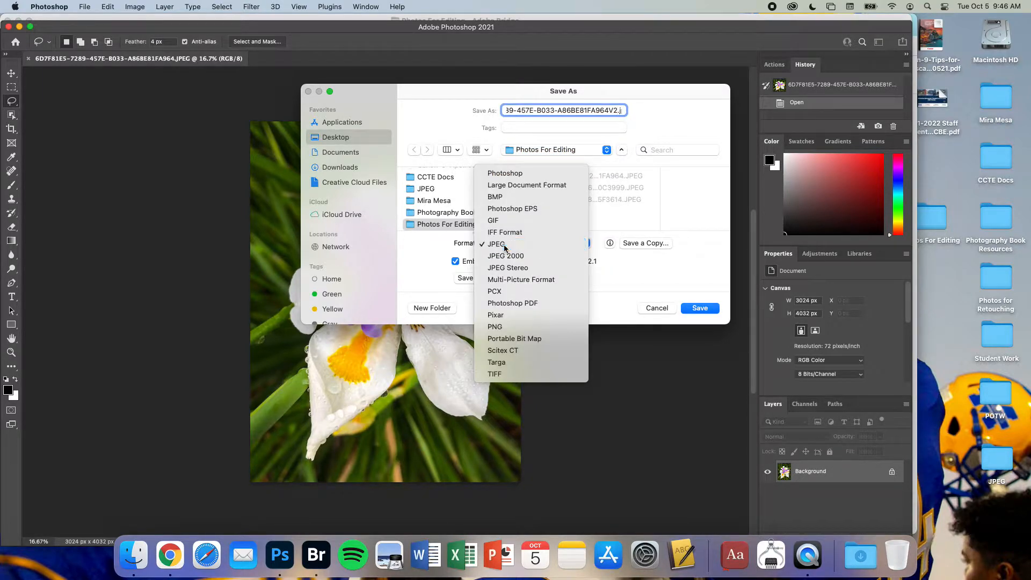
pyautogui.click(502, 245)
pyautogui.click(698, 309)
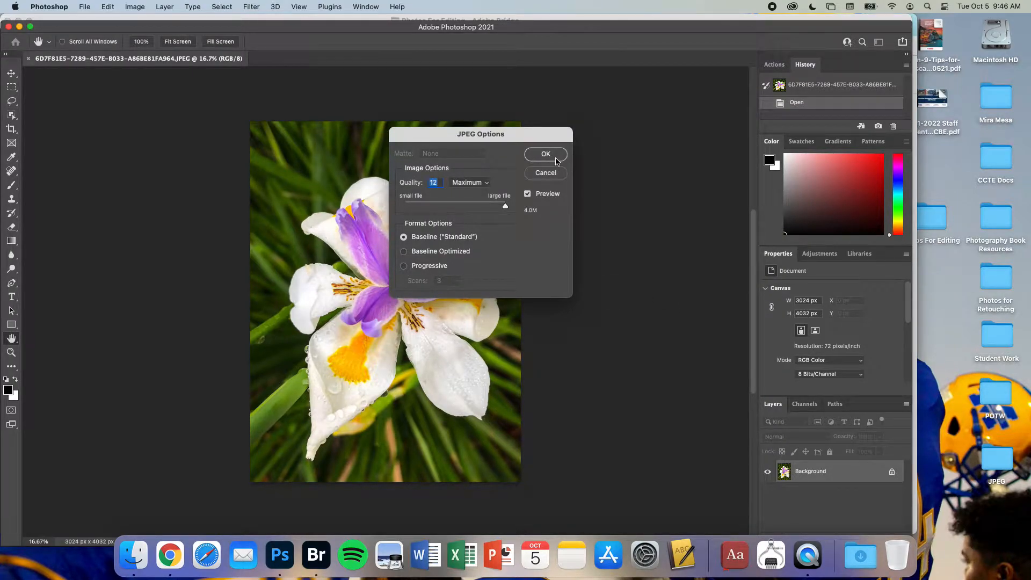
pyautogui.click(556, 161)
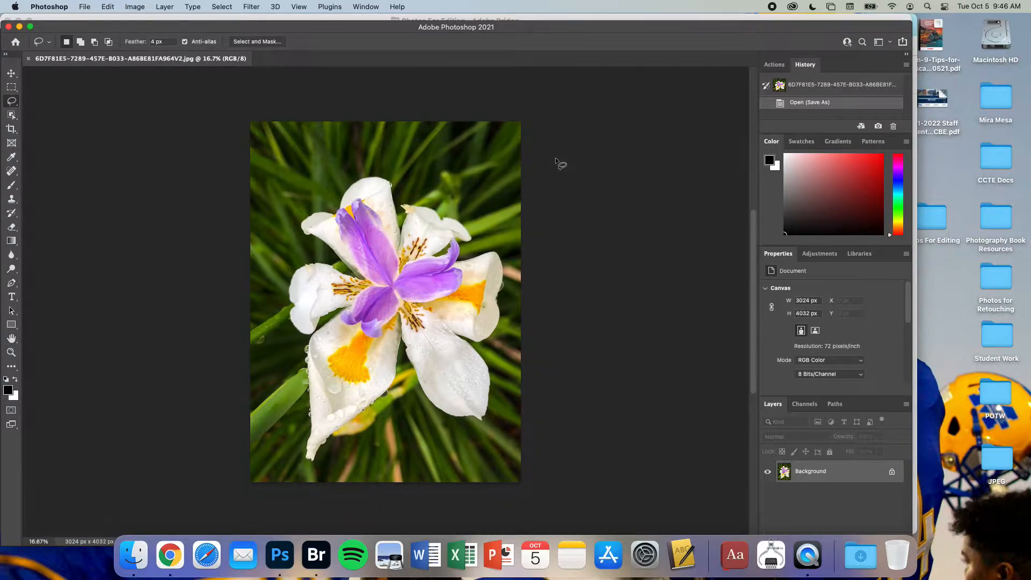
# Step: Close the Photoshop document, switch to Adobe Bridge and rename the original white flower photo as Flower1
pyautogui.press('super+w')
pyautogui.click(317, 559)
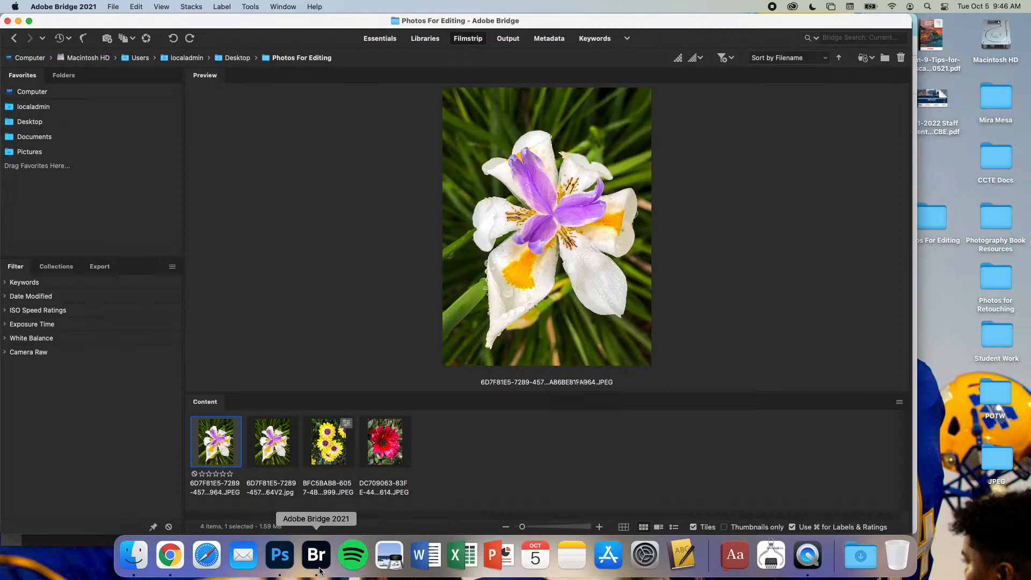
pyautogui.click(214, 489)
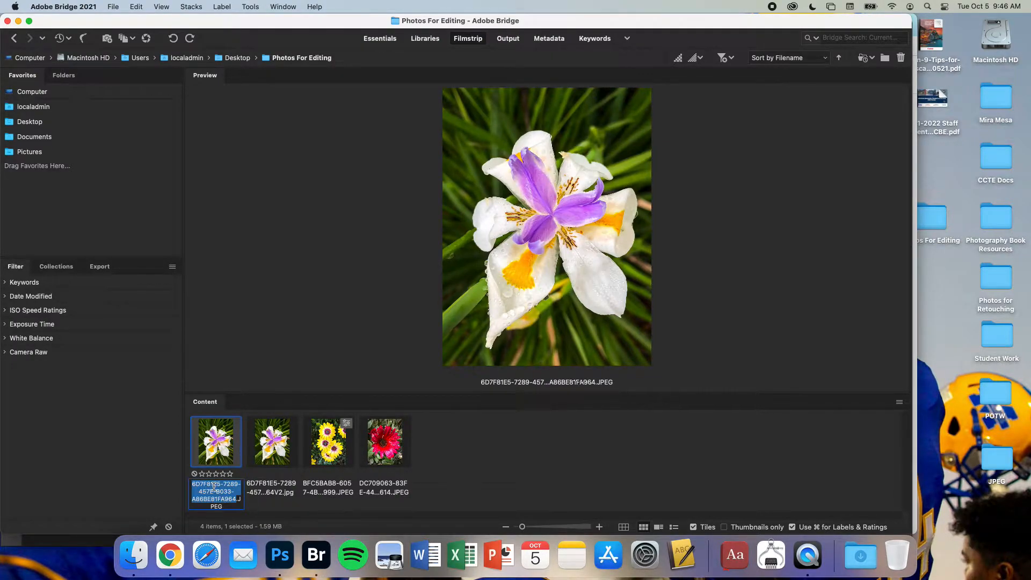
pyautogui.write('Flower')
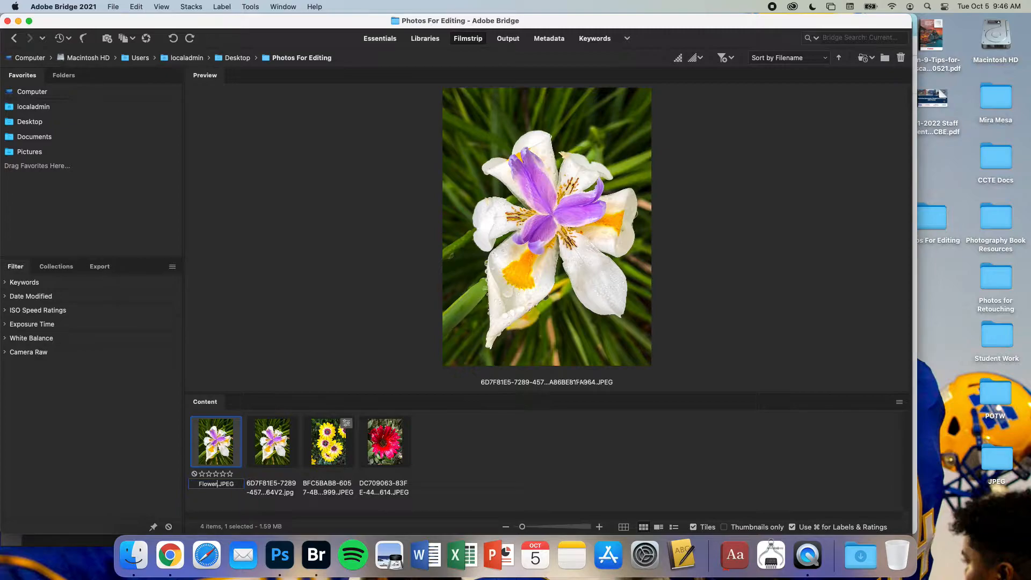
pyautogui.write('1')
pyautogui.press('Return')
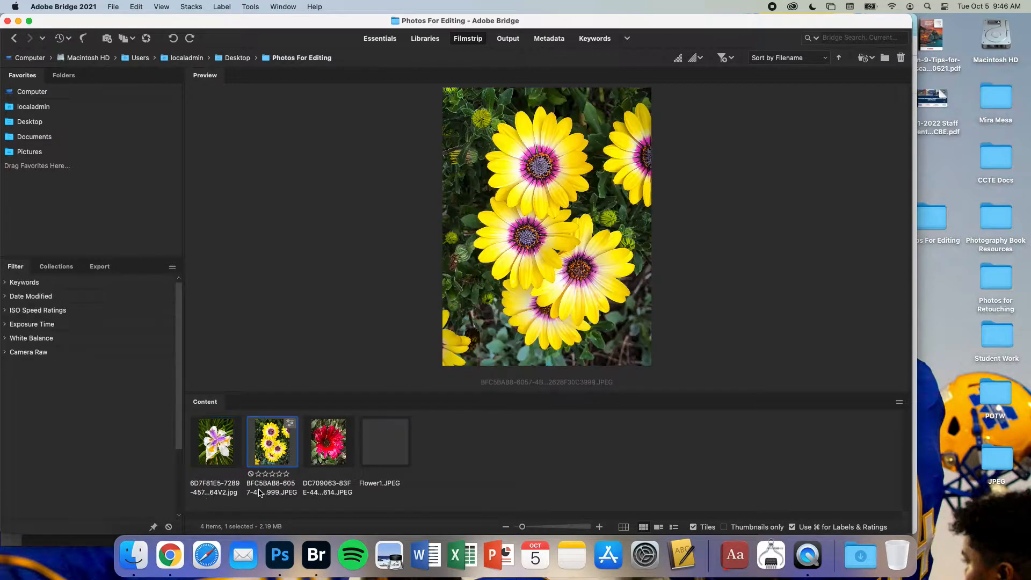
# Step: Rename the V2 copy of the white flower photo as Flower1V2
pyautogui.click(211, 486)
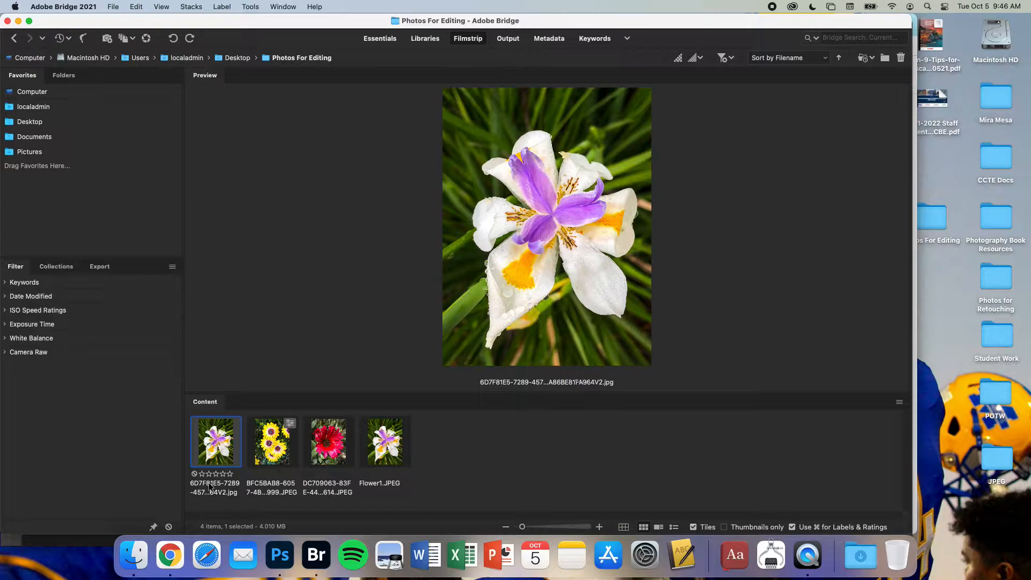
pyautogui.write('Flower')
pyautogui.write('1V2')
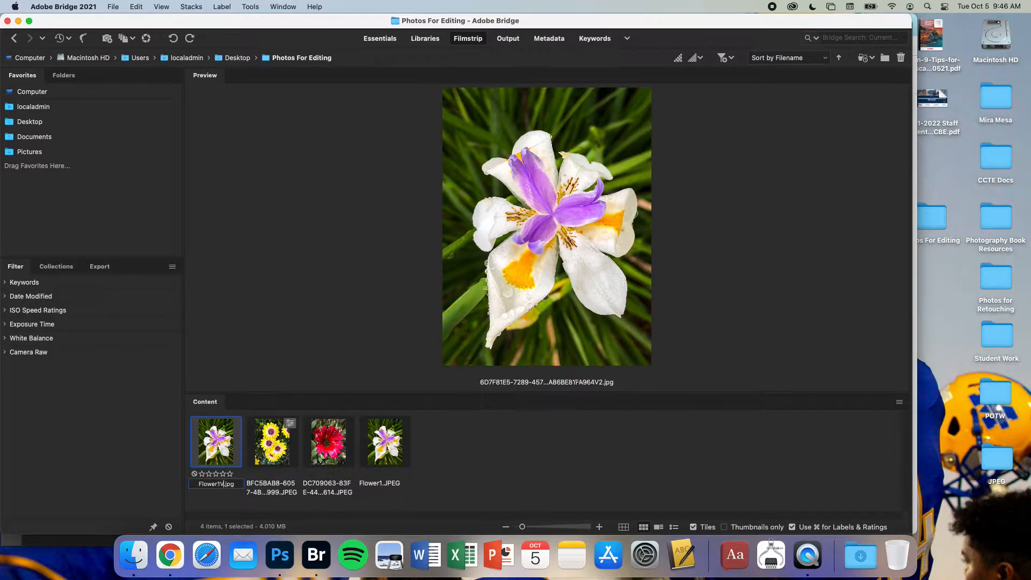
pyautogui.press('Return')
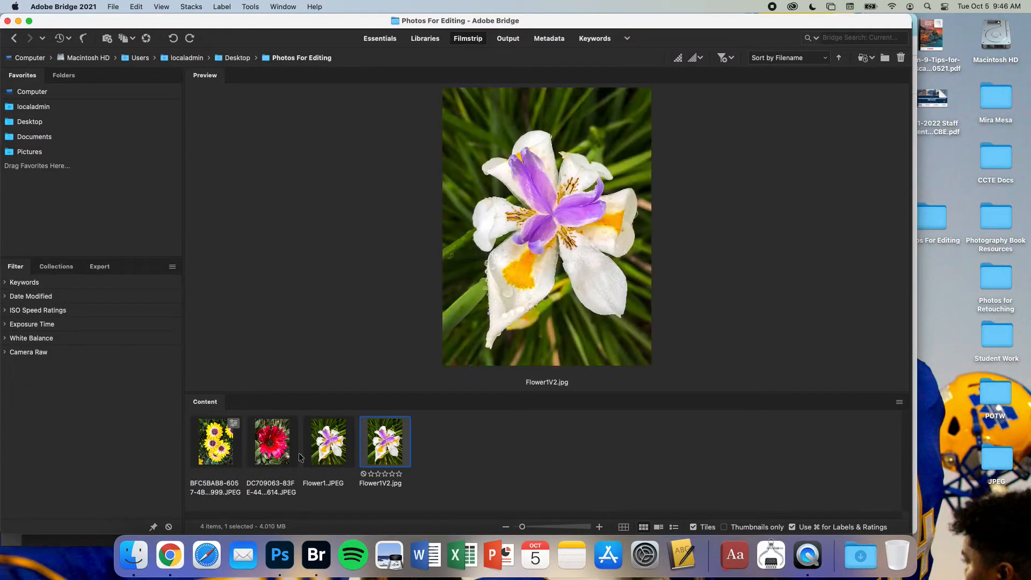
# Step: Compare the previews of Flower1.JPEG and Flower1V2.jpg
pyautogui.click(268, 493)
pyautogui.click(268, 489)
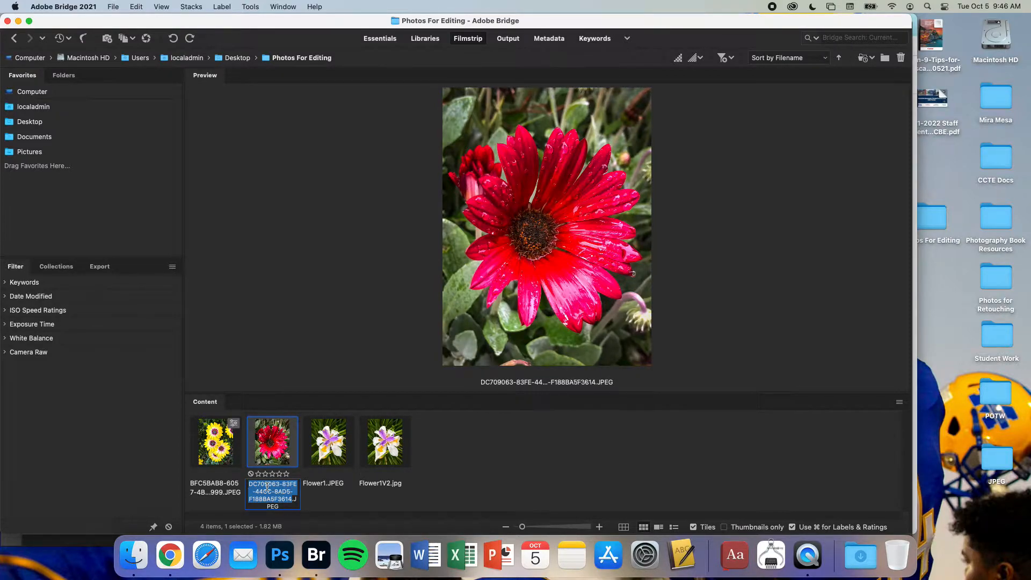
pyautogui.click(326, 450)
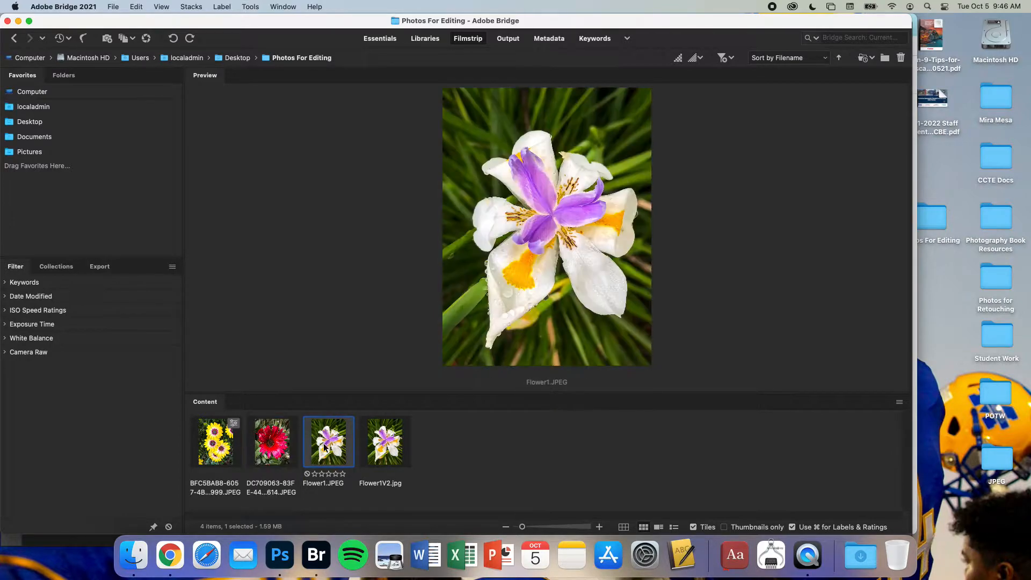
pyautogui.click(395, 445)
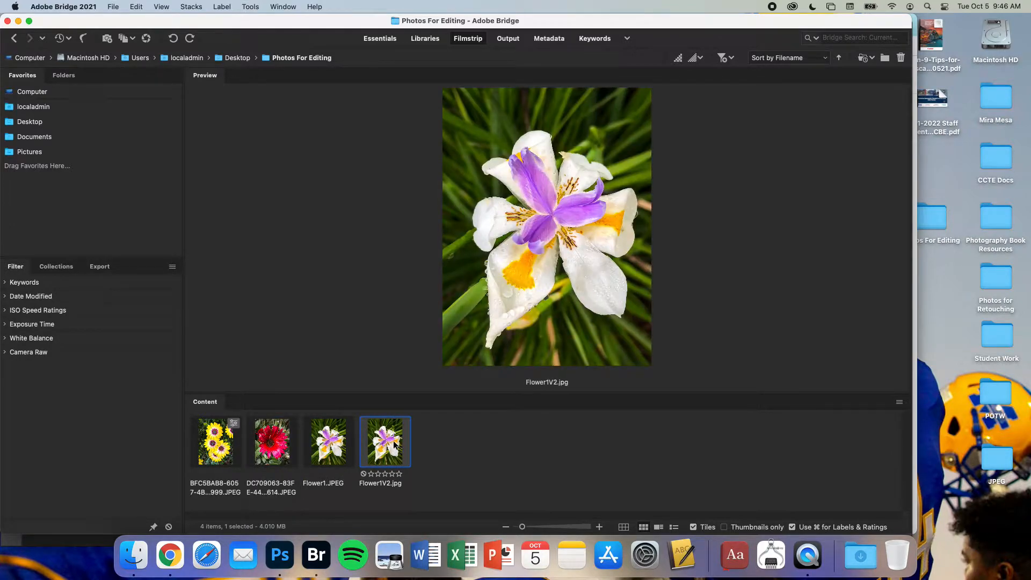
pyautogui.click(348, 443)
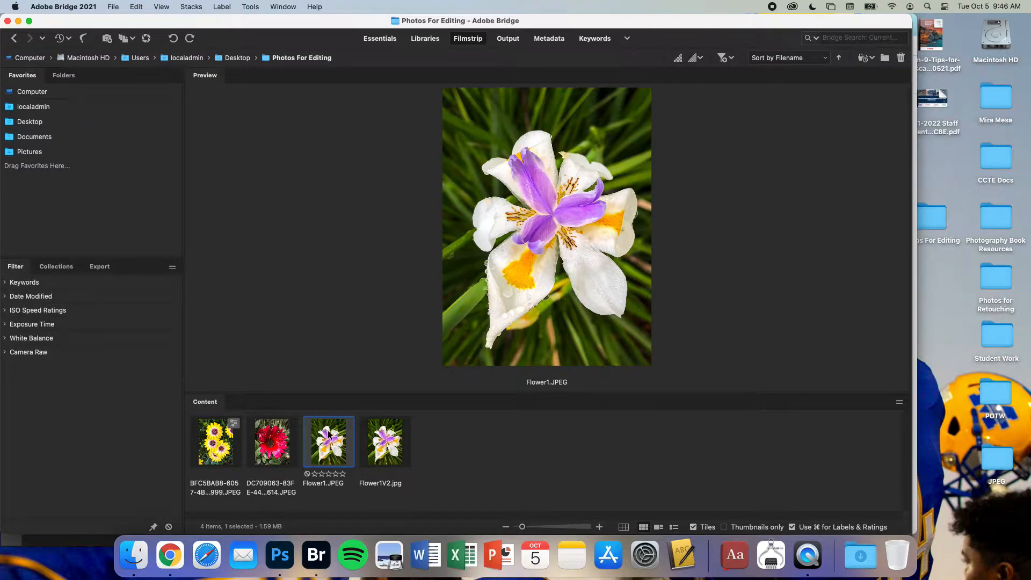
# Step: Open Flower1V2.jpg in Camera Raw and expand the Basic adjustments
pyautogui.click(382, 433)
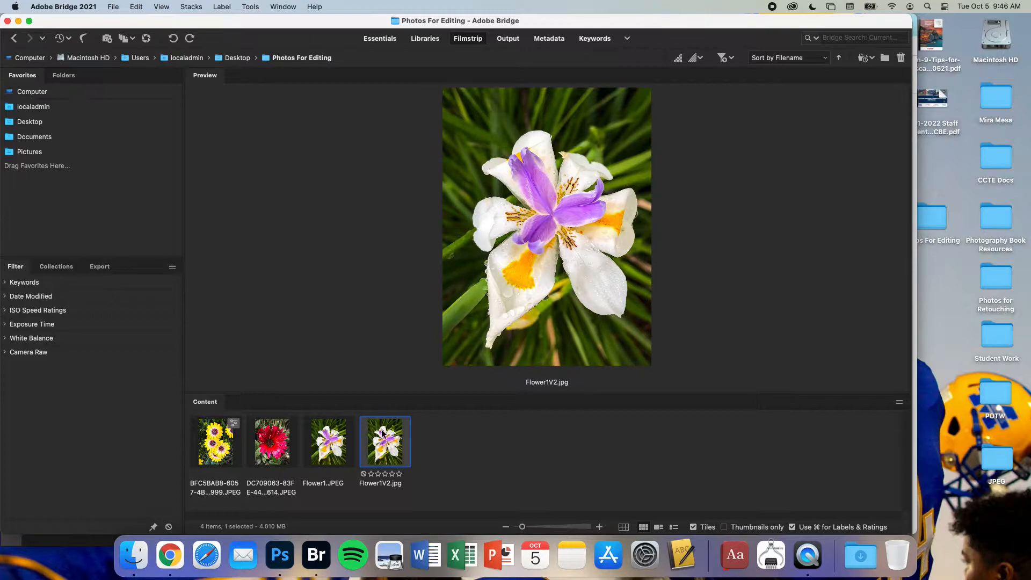
pyautogui.rightClick(387, 433)
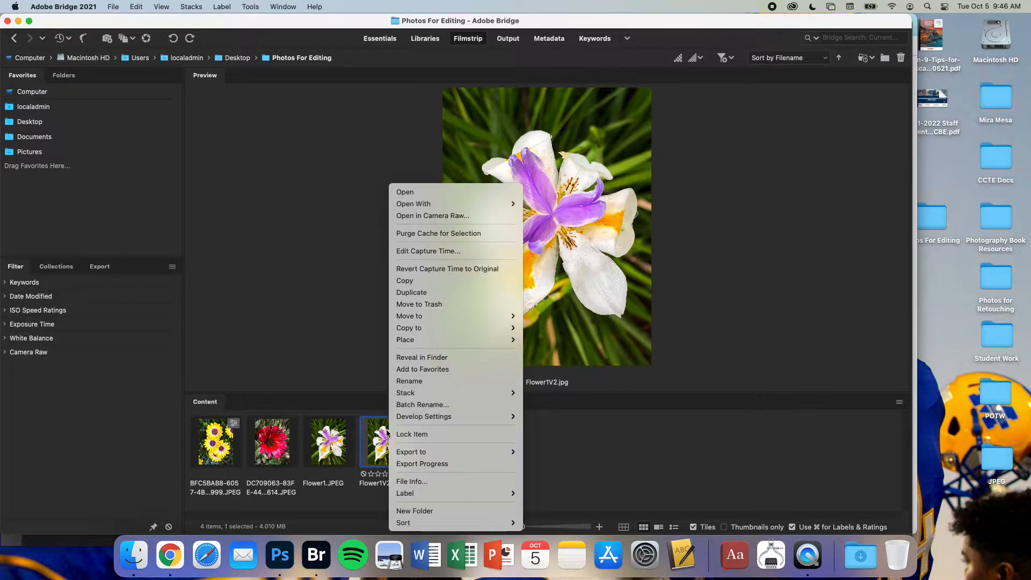
pyautogui.click(431, 216)
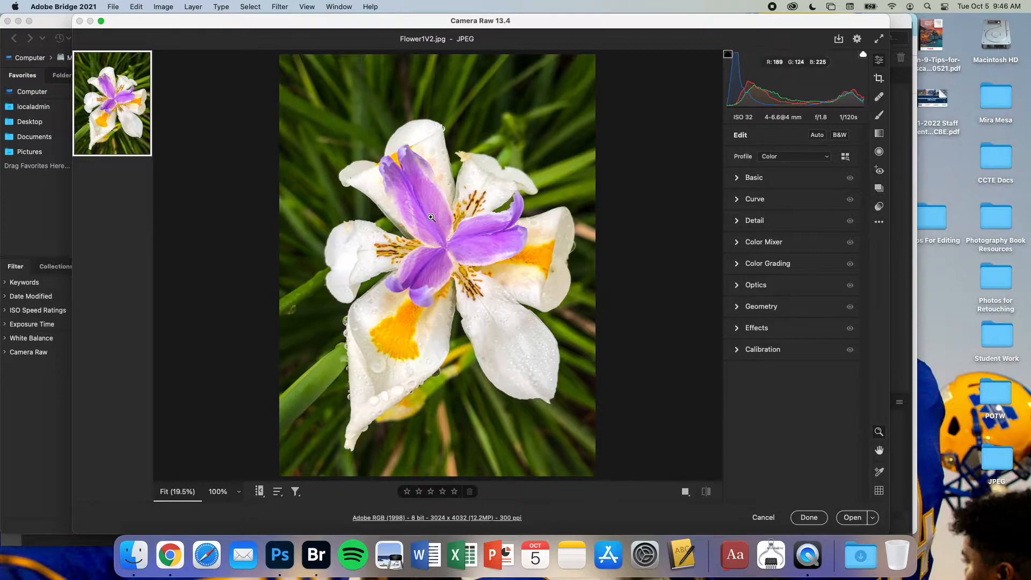
pyautogui.click(744, 177)
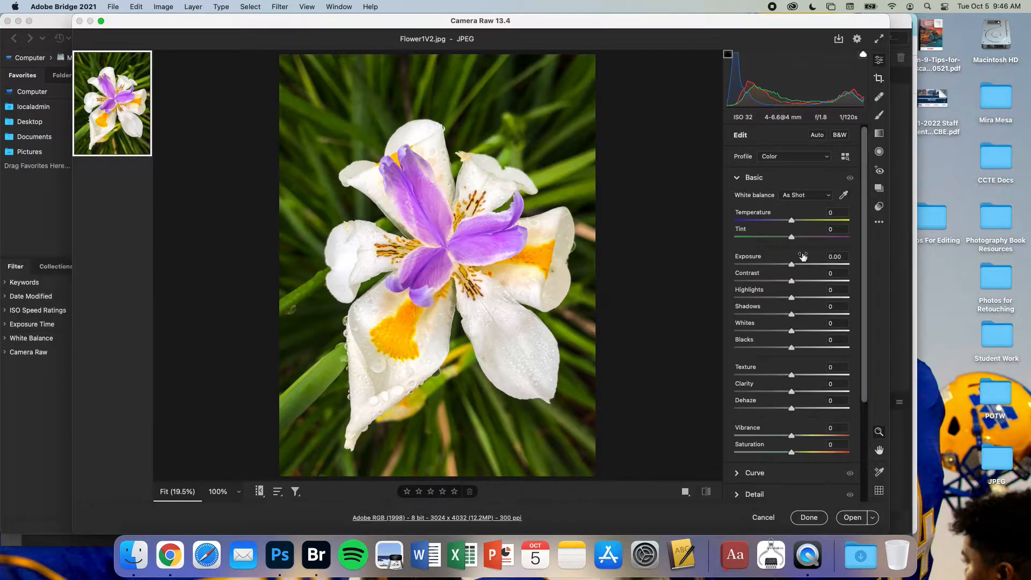
# Step: Set the photo's exposure to +0.10, vibrance to +31, clarity to +28 and texture to +29
pyautogui.moveTo(792, 266)
pyautogui.mouseDown()
pyautogui.moveTo(746, 262)
pyautogui.moveTo(821, 263)
pyautogui.moveTo(794, 267)
pyautogui.mouseUp()
pyautogui.click(838, 257)
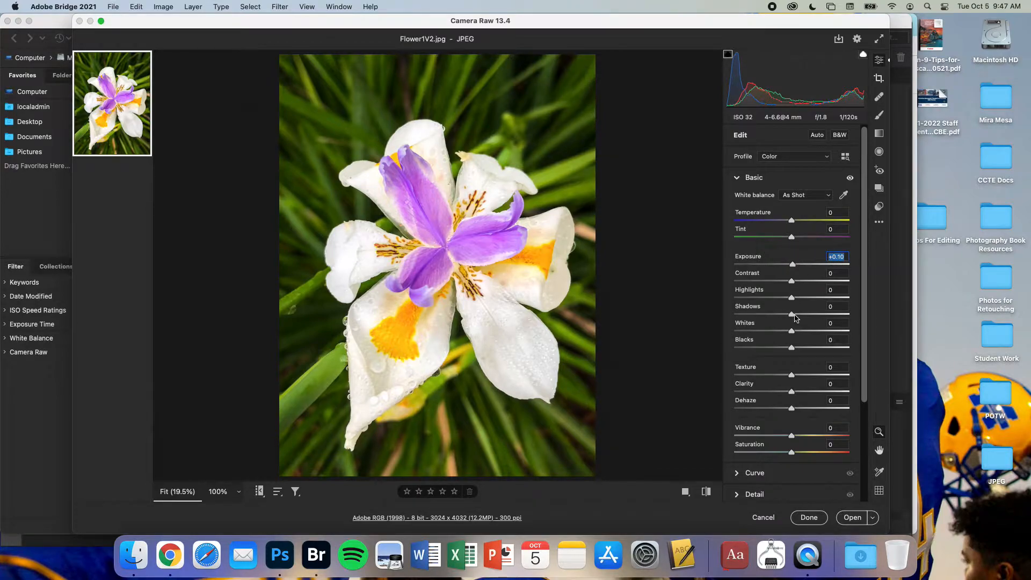
pyautogui.scroll(-5, 795, 318)
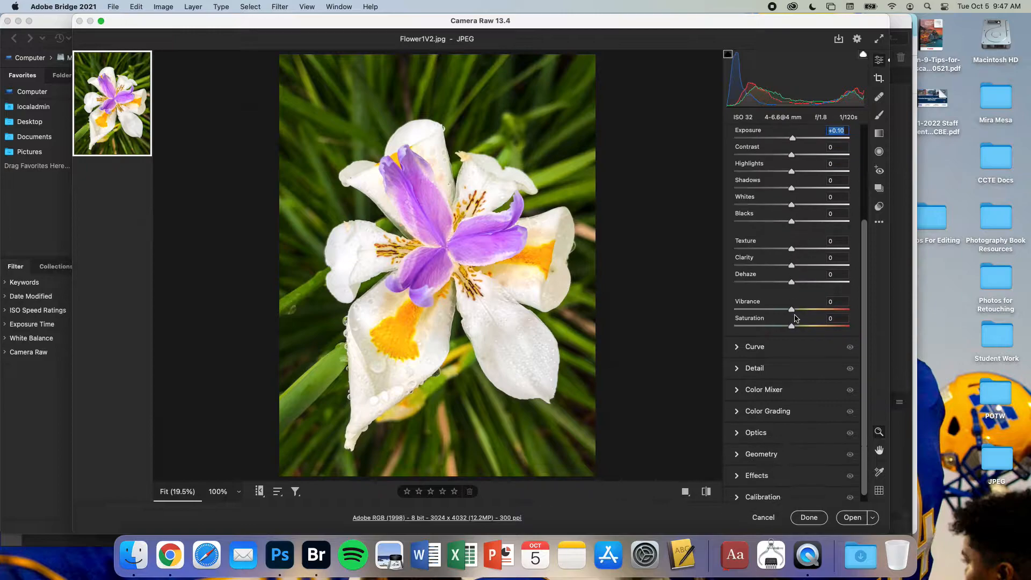
pyautogui.moveTo(795, 313)
pyautogui.mouseDown()
pyautogui.moveTo(836, 311)
pyautogui.moveTo(799, 312)
pyautogui.moveTo(811, 314)
pyautogui.mouseUp()
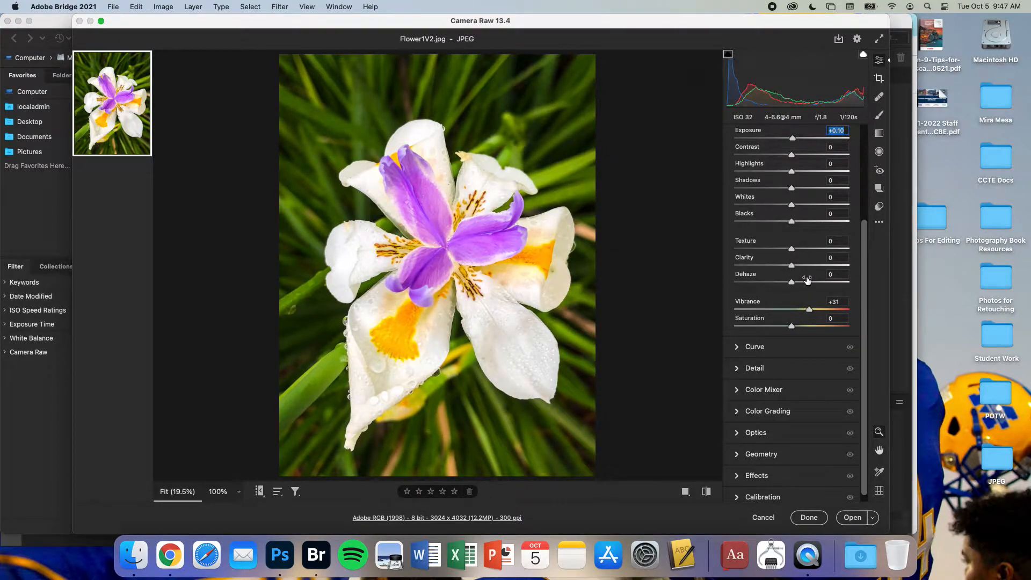
pyautogui.moveTo(791, 264); pyautogui.dragTo(808, 250)
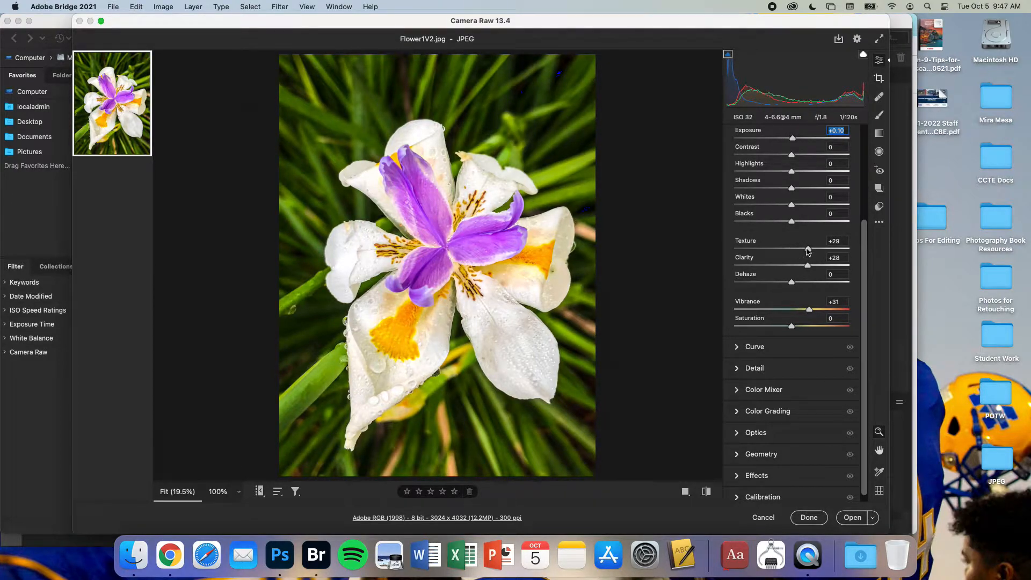
# Step: Adjust the parametric tone curve with shadows at +15, darks at -24 and highlights at -39
pyautogui.click(740, 346)
pyautogui.moveTo(740, 342)
pyautogui.mouseDown()
pyautogui.moveTo(778, 299)
pyautogui.moveTo(741, 339)
pyautogui.moveTo(755, 332)
pyautogui.mouseUp()
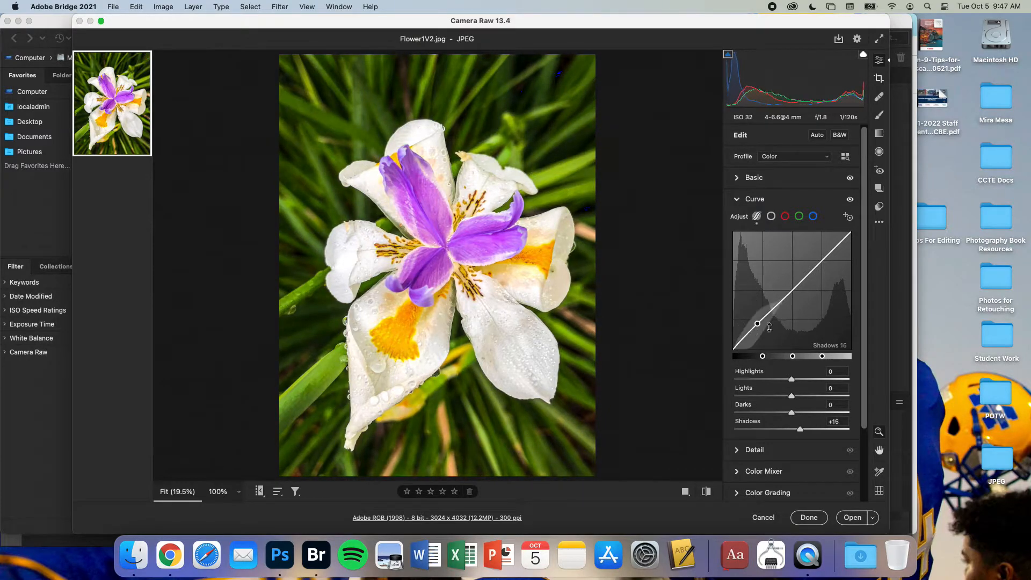
pyautogui.moveTo(796, 288)
pyautogui.mouseDown()
pyautogui.moveTo(791, 278)
pyautogui.moveTo(789, 300)
pyautogui.mouseUp()
pyautogui.moveTo(834, 250); pyautogui.dragTo(840, 267)
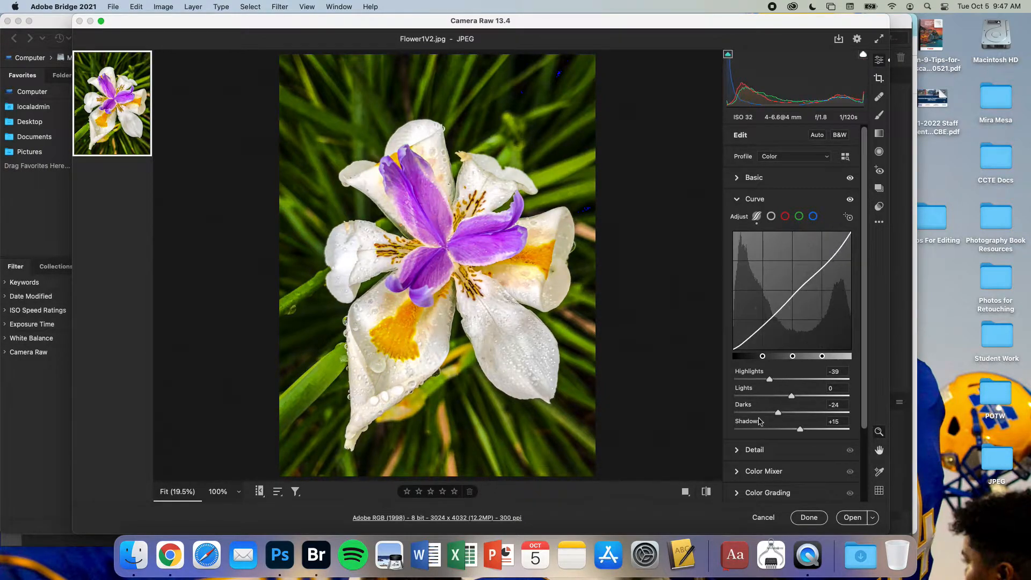
# Step: Collapse the Curve adjustments and set the Detail sharpening to 28
pyautogui.click(736, 201)
pyautogui.click(739, 222)
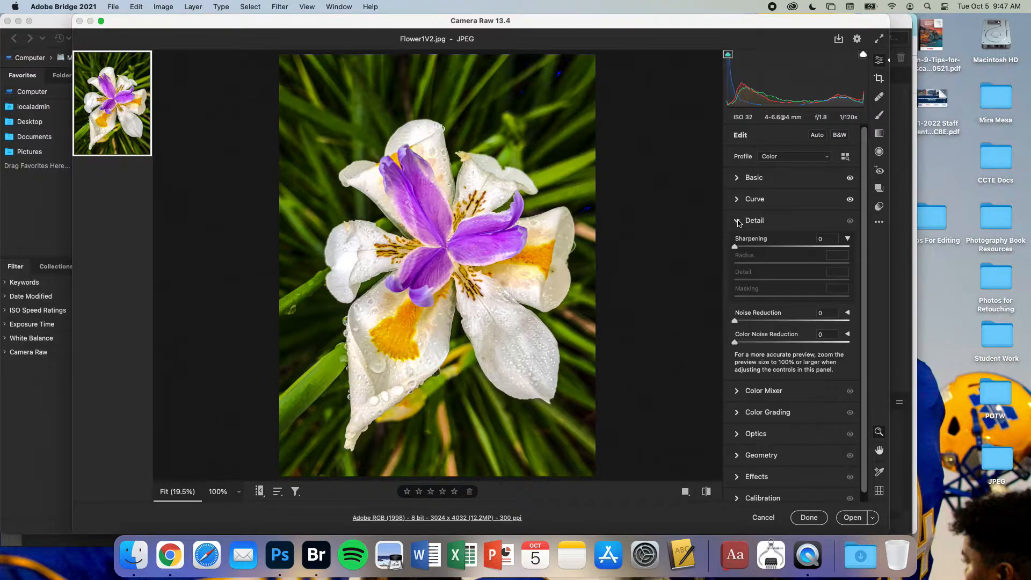
pyautogui.click(756, 247)
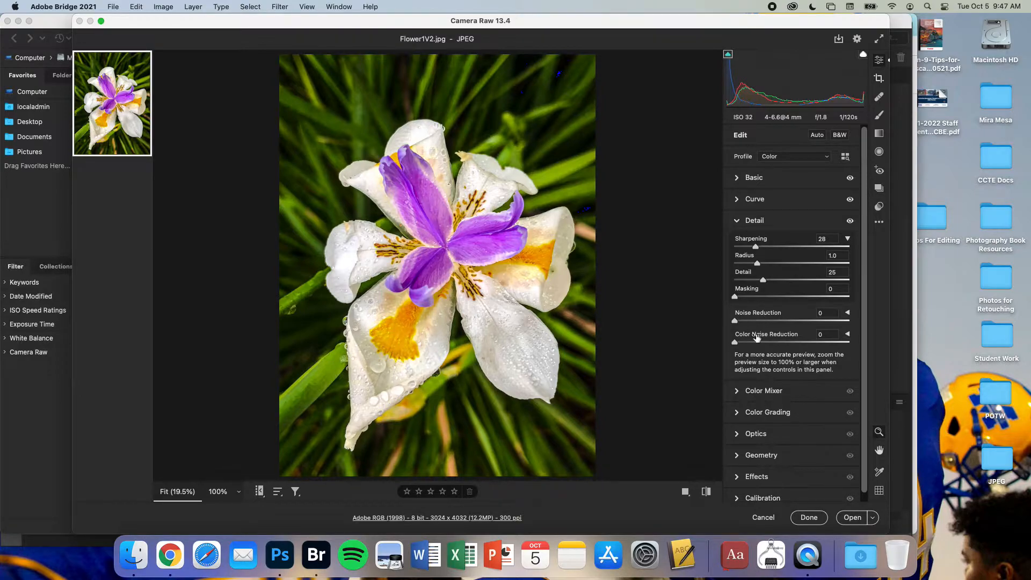
# Step: In the Color Mixer, set the saturation of reds, oranges, yellows and greens to -100 each
pyautogui.click(738, 391)
pyautogui.click(772, 260)
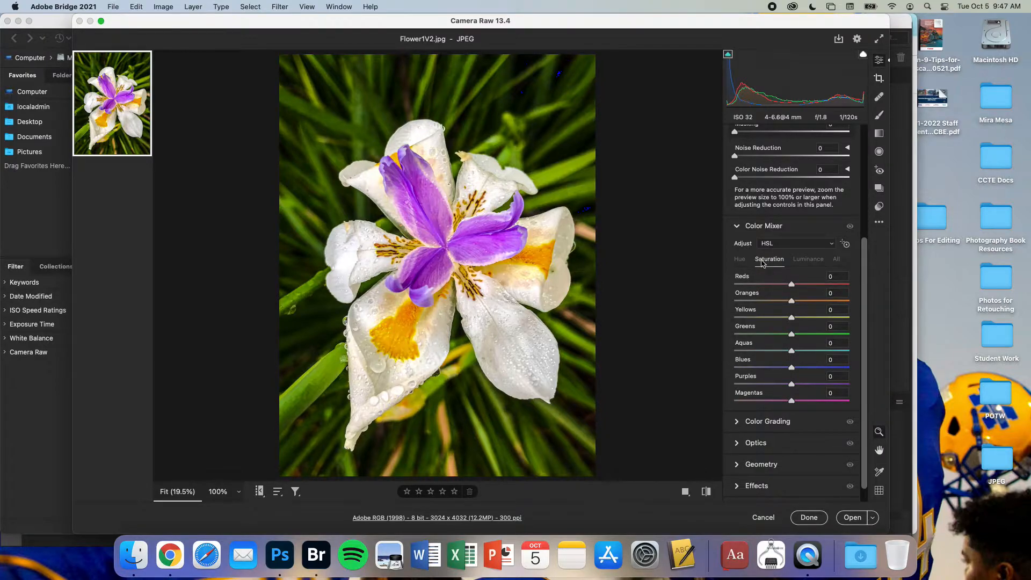
pyautogui.moveTo(794, 286); pyautogui.dragTo(710, 280)
pyautogui.moveTo(791, 302); pyautogui.dragTo(722, 300)
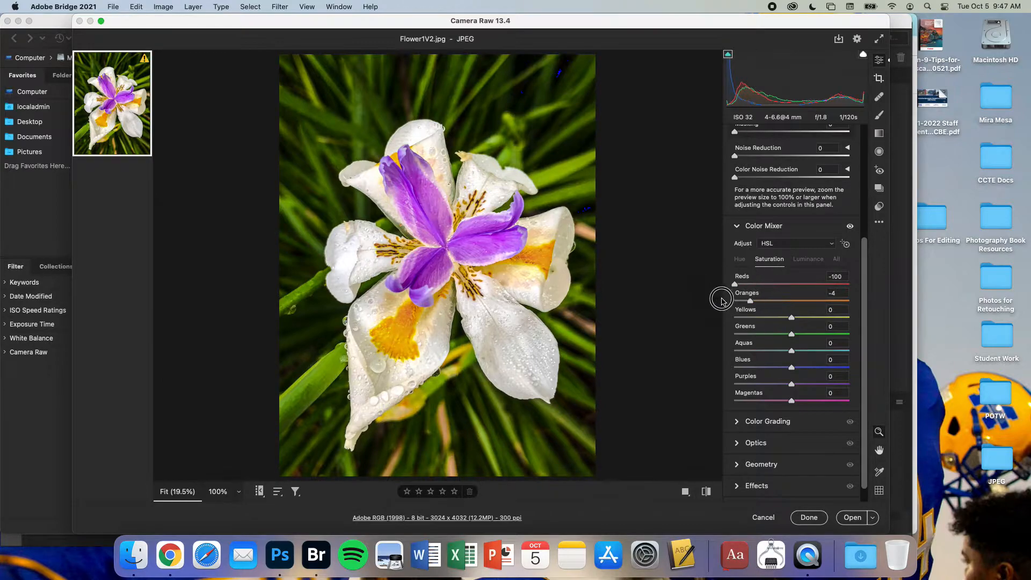
pyautogui.moveTo(792, 318); pyautogui.dragTo(734, 318)
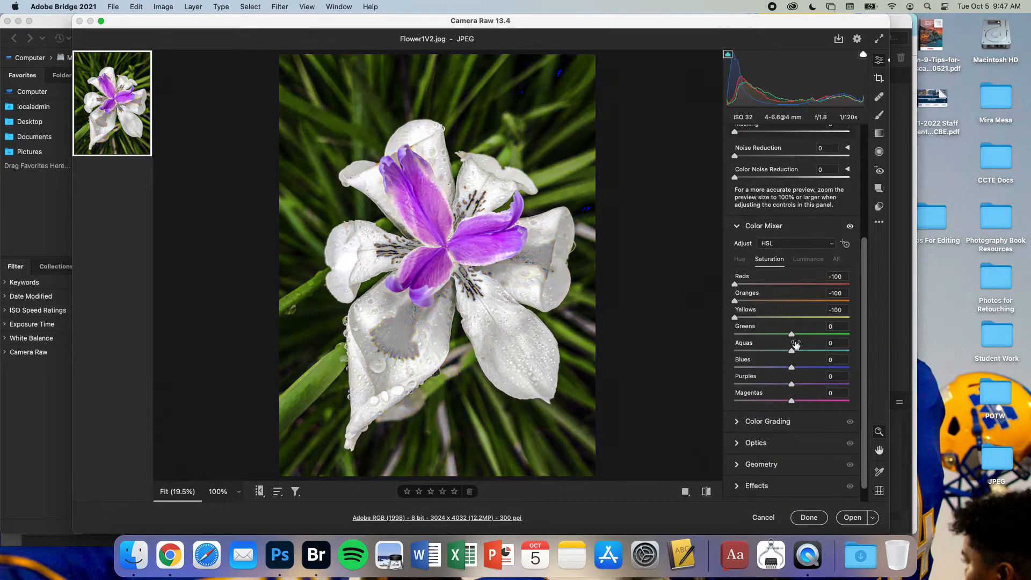
pyautogui.moveTo(792, 334); pyautogui.dragTo(713, 321)
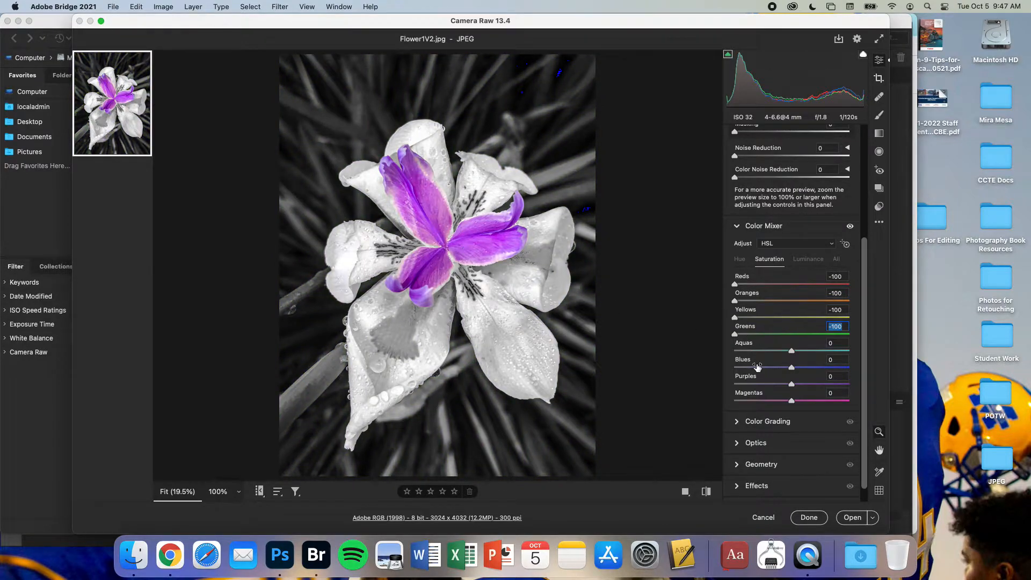
# Step: Increase the saturation of the purples, and set their hue to -49 and luminance to -8
pyautogui.moveTo(792, 385); pyautogui.dragTo(809, 386)
pyautogui.click(740, 259)
pyautogui.moveTo(793, 384); pyautogui.dragTo(764, 377)
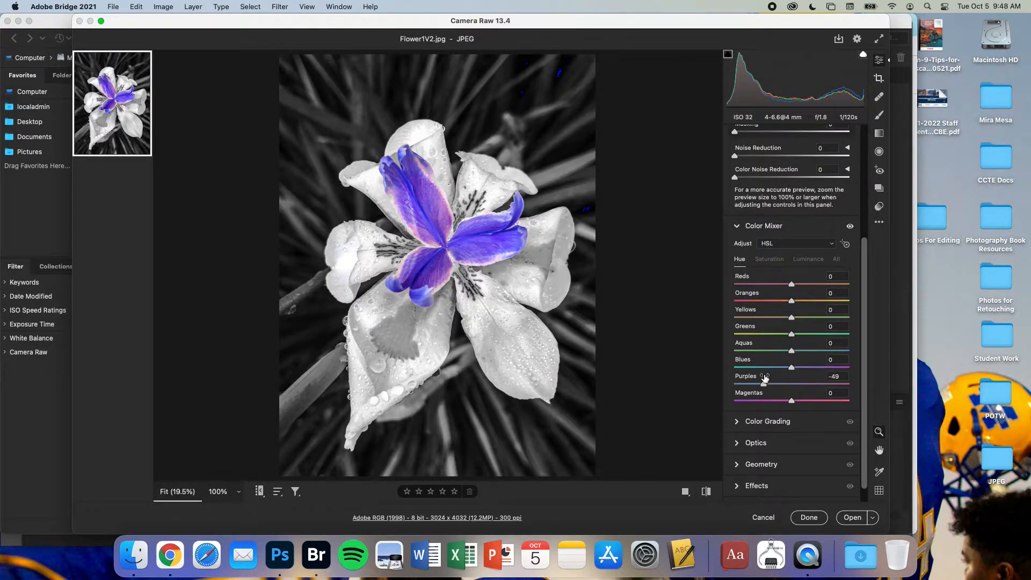
pyautogui.click(803, 261)
pyautogui.moveTo(792, 384)
pyautogui.mouseDown()
pyautogui.moveTo(829, 385)
pyautogui.moveTo(765, 385)
pyautogui.moveTo(803, 386)
pyautogui.moveTo(789, 388)
pyautogui.mouseUp()
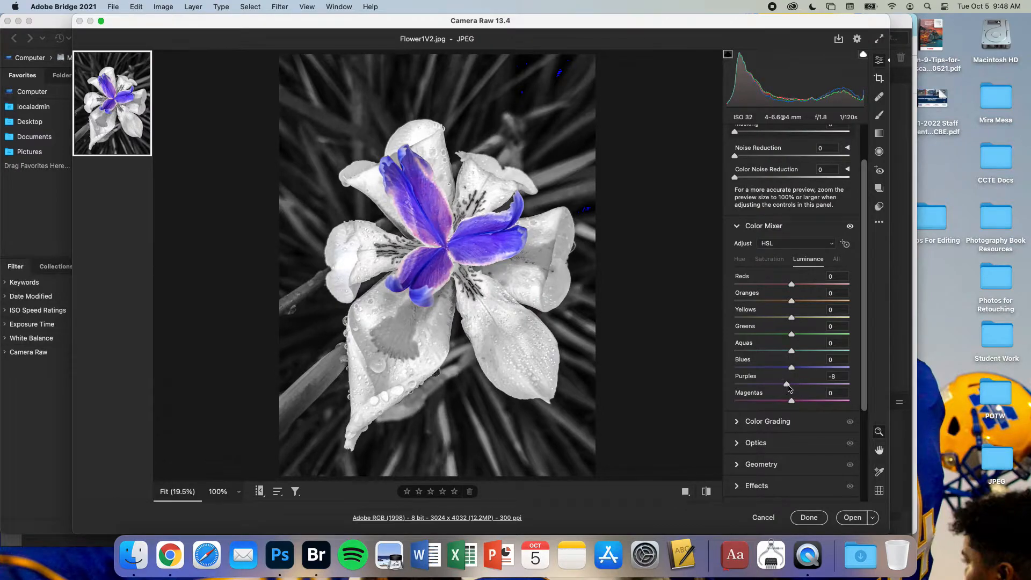
# Step: Color grade the highlights with hue 17 and saturation 51, and the shadows with hue 218 and saturation 43
pyautogui.click(768, 421)
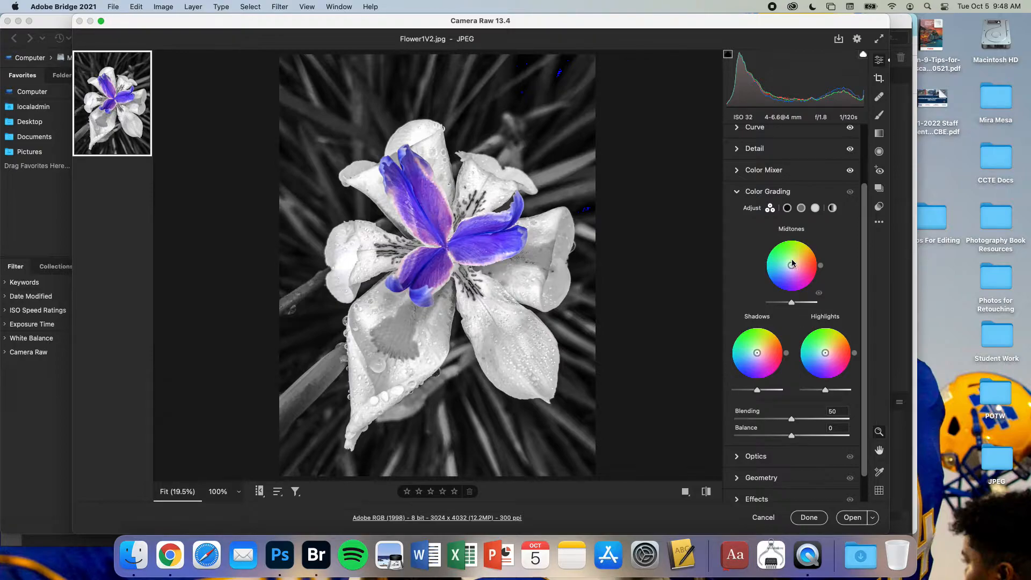
pyautogui.moveTo(835, 354); pyautogui.dragTo(836, 350)
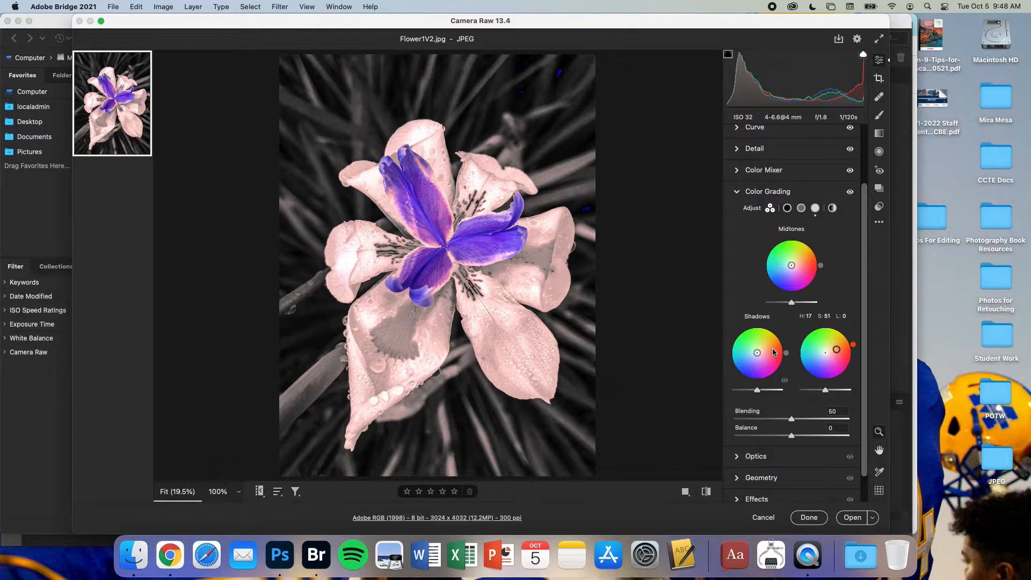
pyautogui.moveTo(756, 353); pyautogui.dragTo(749, 359)
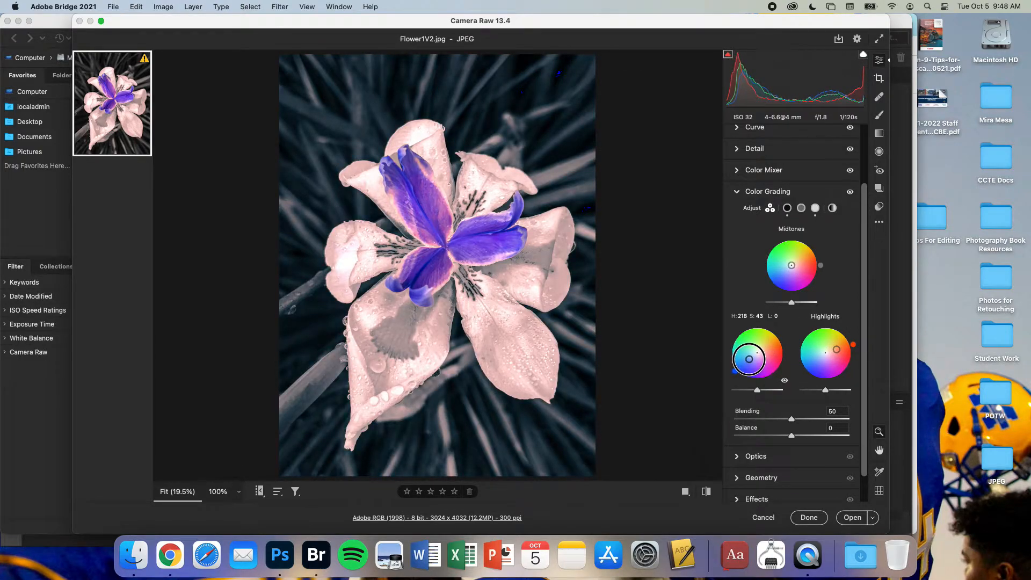
pyautogui.click(754, 457)
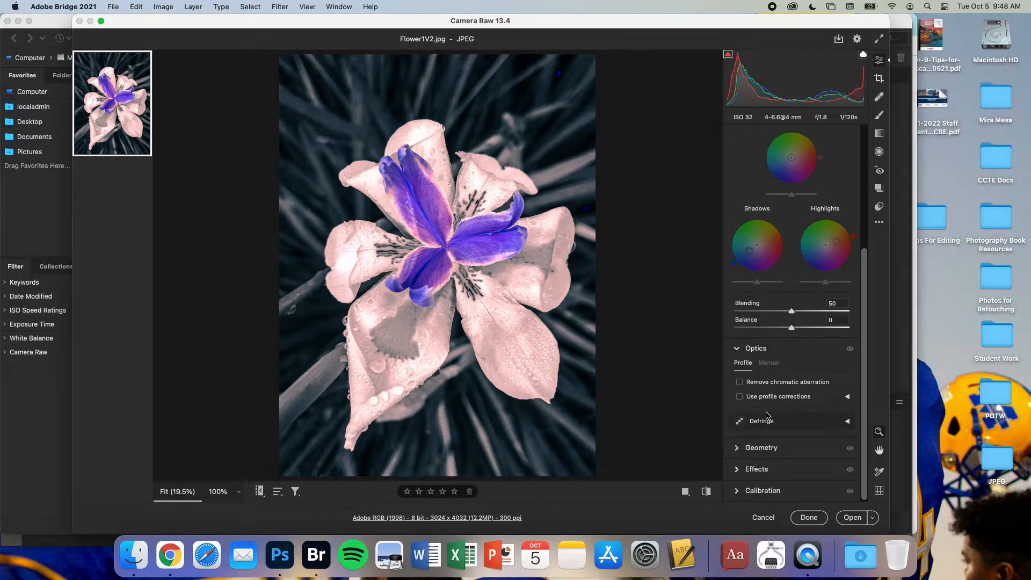
pyautogui.click(737, 348)
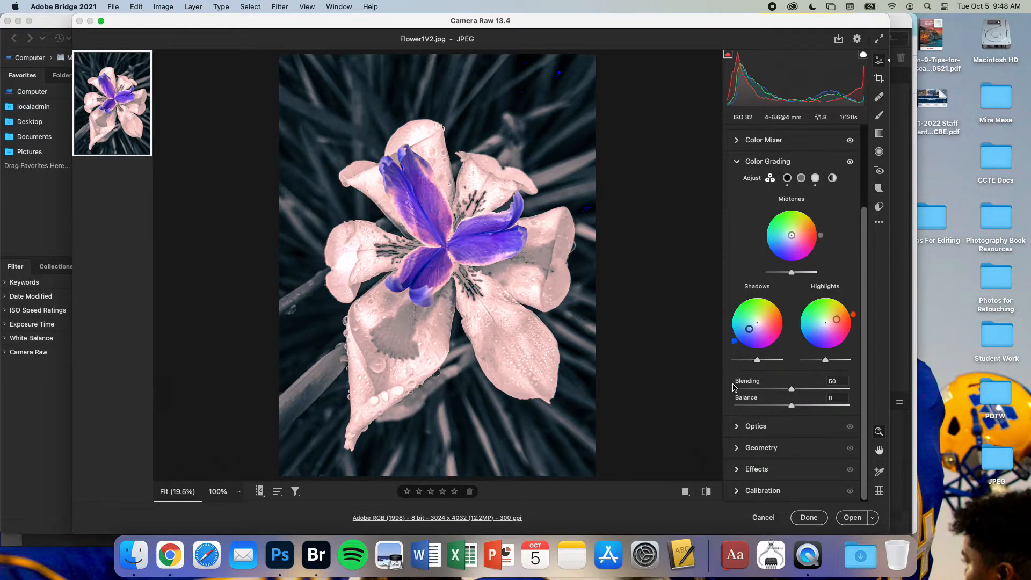
pyautogui.click(740, 447)
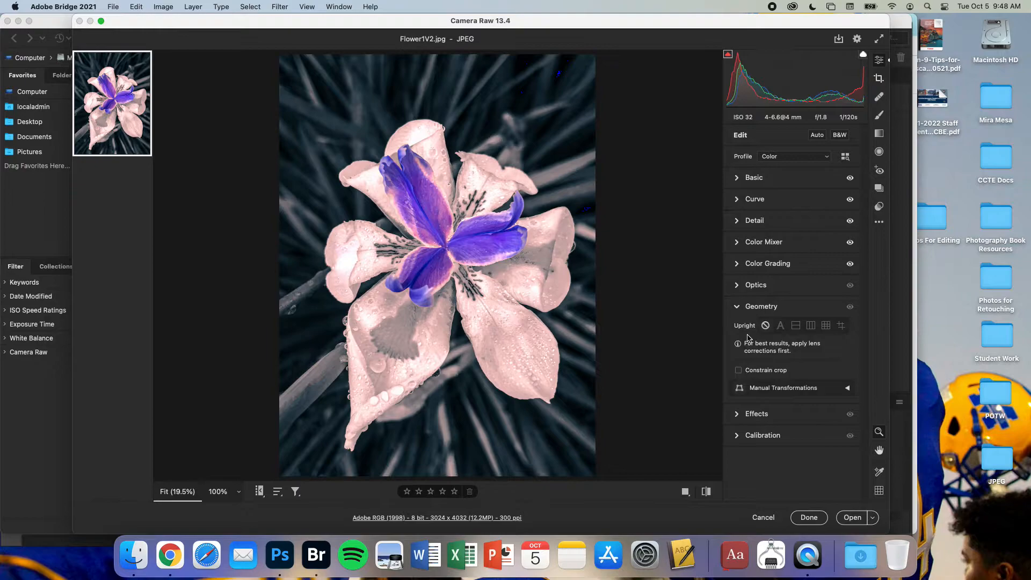
pyautogui.click(738, 308)
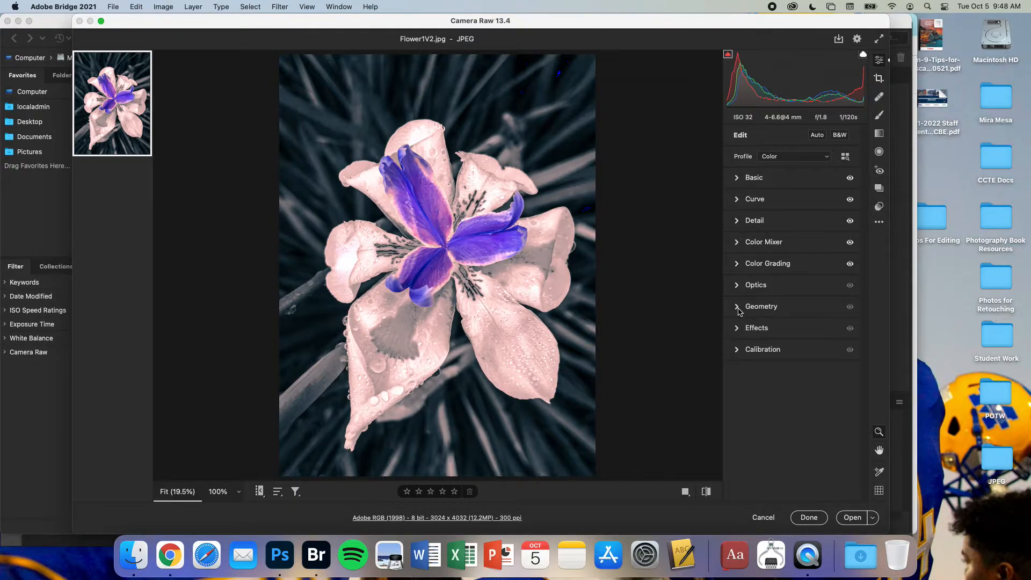
# Step: Add grain of 16 with size 47, and a vignette of -24 with midpoint 43 and feather 100
pyautogui.click(751, 327)
pyautogui.click(753, 323)
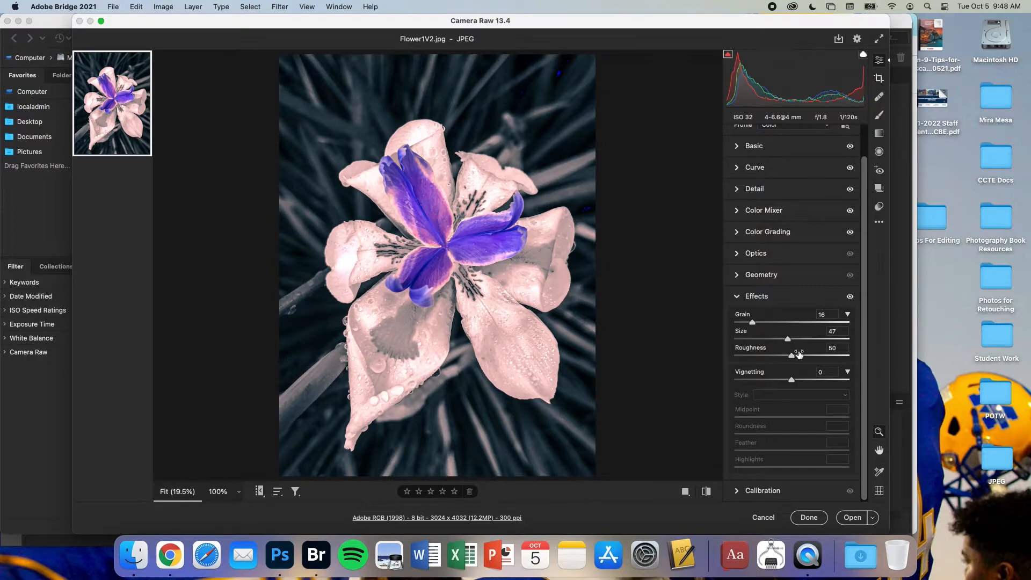
pyautogui.moveTo(793, 381); pyautogui.dragTo(784, 417)
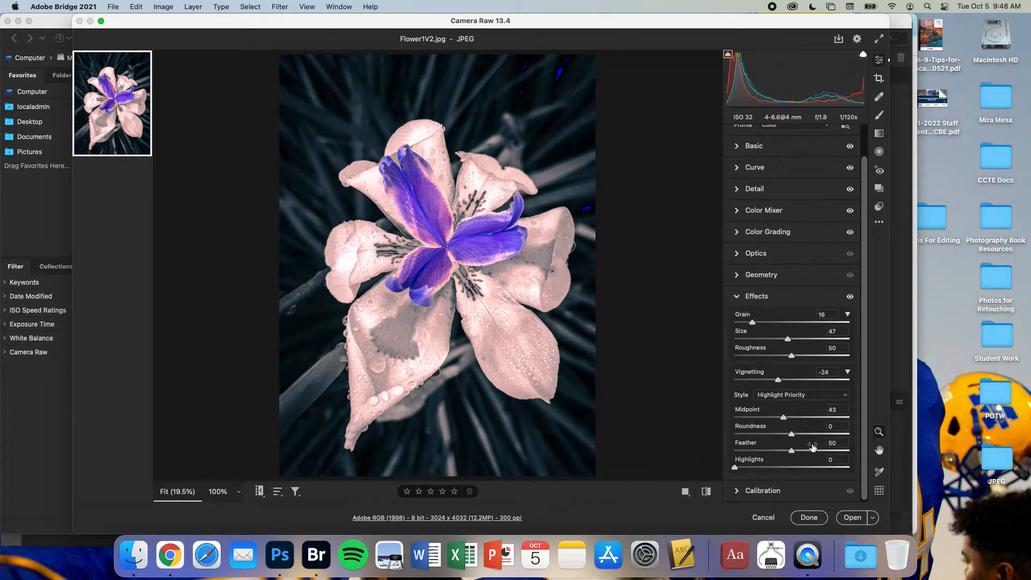
pyautogui.moveTo(792, 453); pyautogui.dragTo(883, 460)
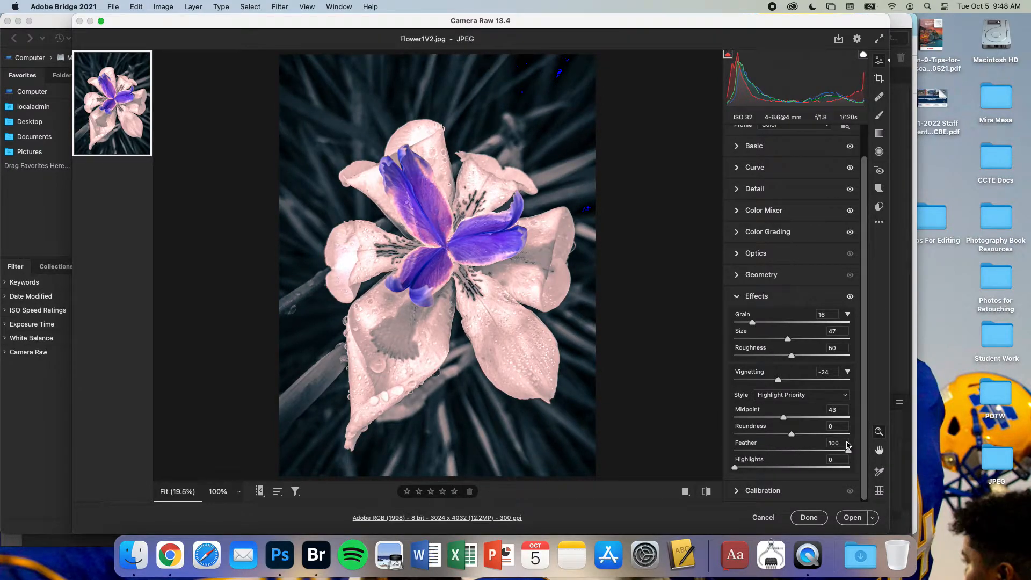
# Step: Crop the photo in from its top and left edges to about 2852 x 3752 pixels
pyautogui.click(880, 79)
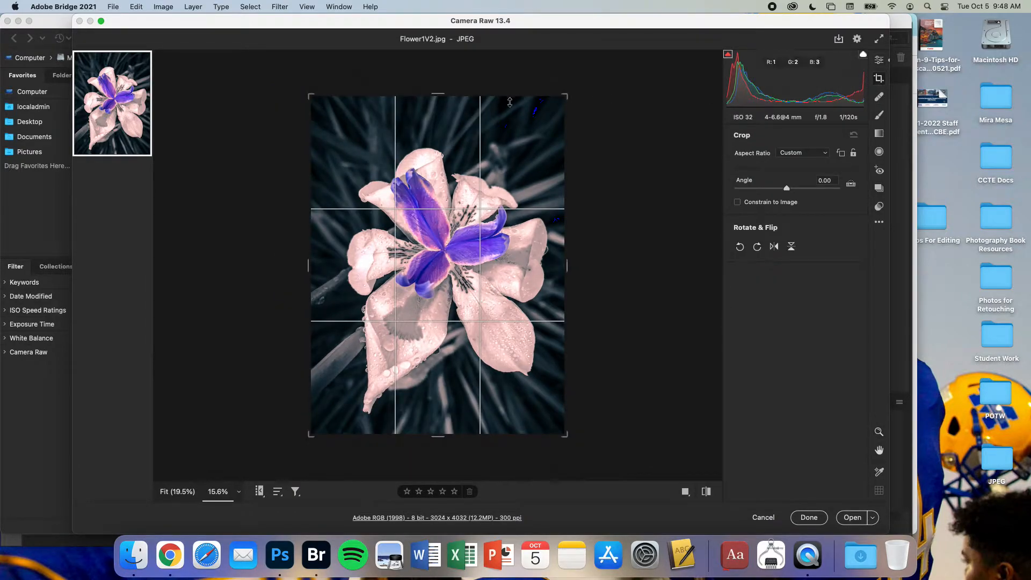
pyautogui.moveTo(446, 98); pyautogui.dragTo(447, 116)
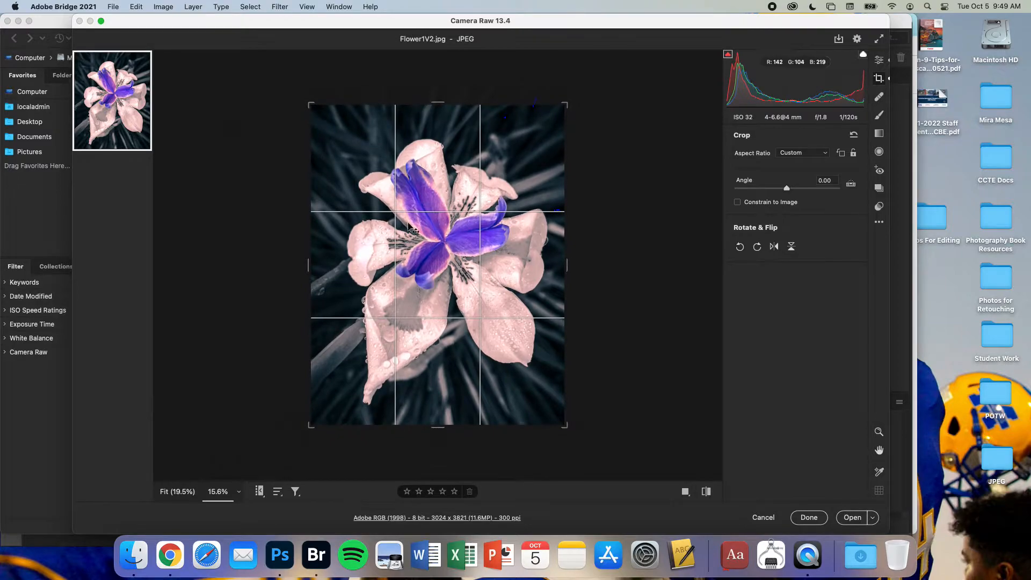
pyautogui.moveTo(308, 259); pyautogui.dragTo(314, 259)
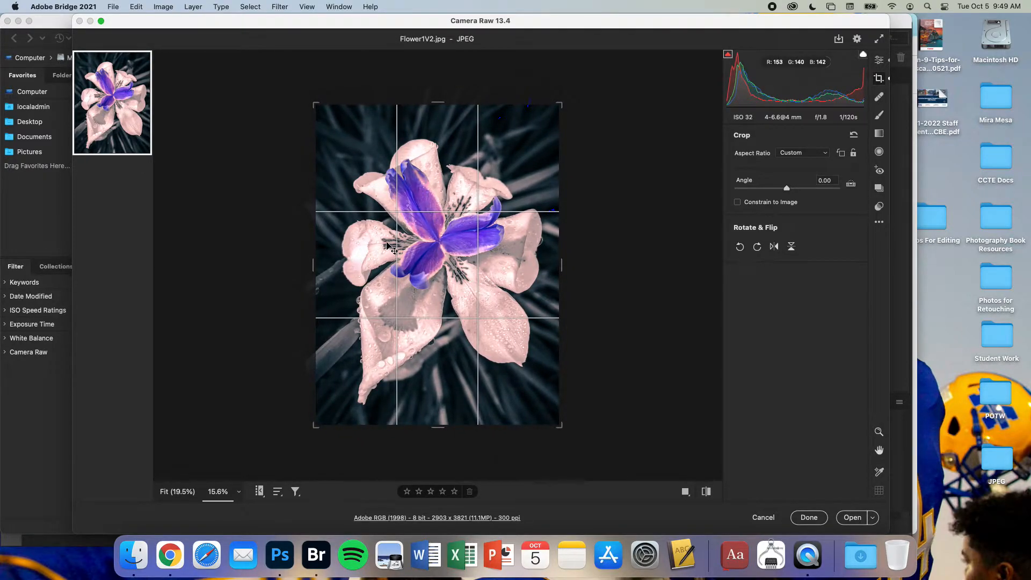
pyautogui.moveTo(314, 261); pyautogui.dragTo(318, 261)
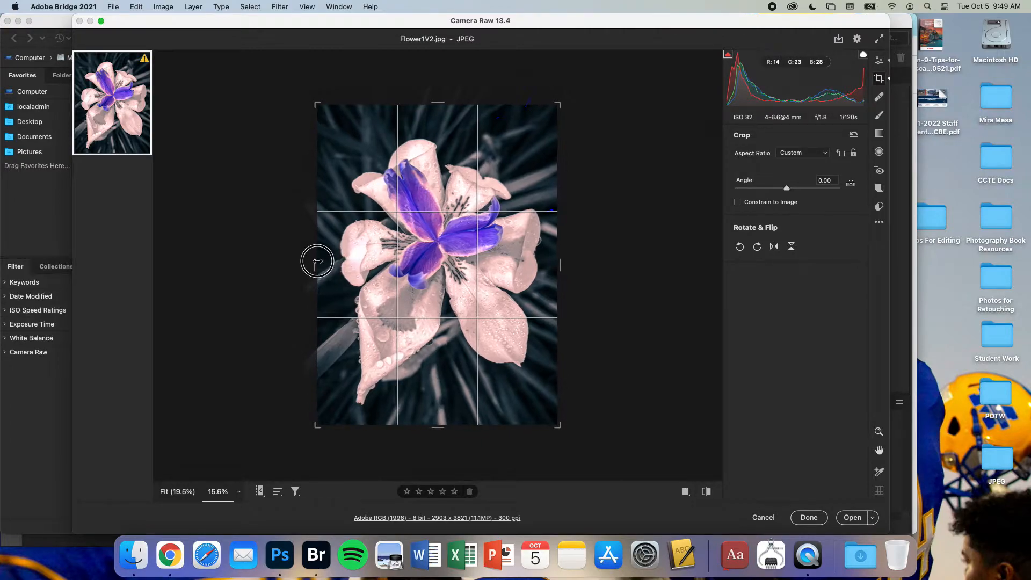
pyautogui.moveTo(434, 104); pyautogui.dragTo(435, 112)
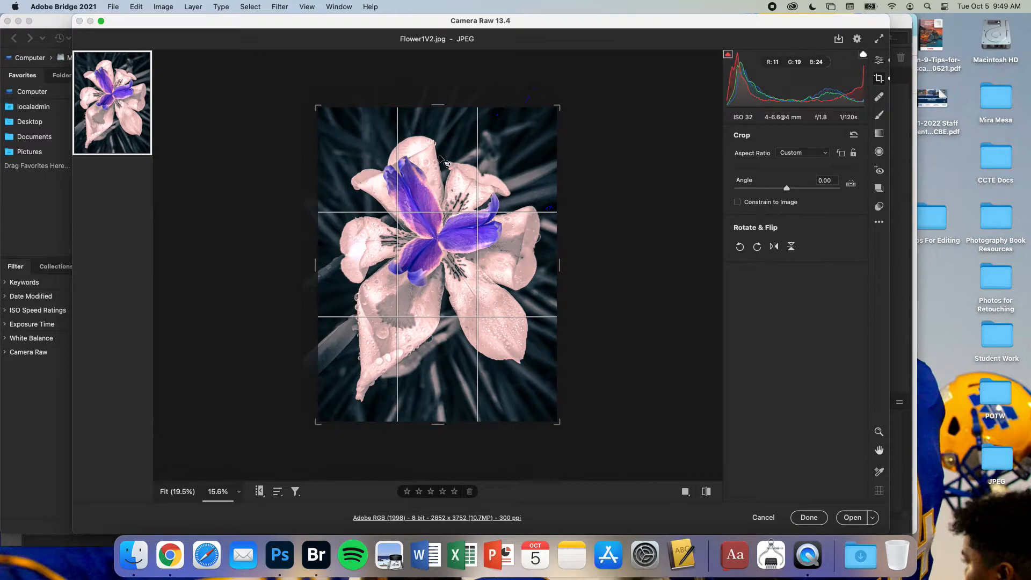
pyautogui.press('Return')
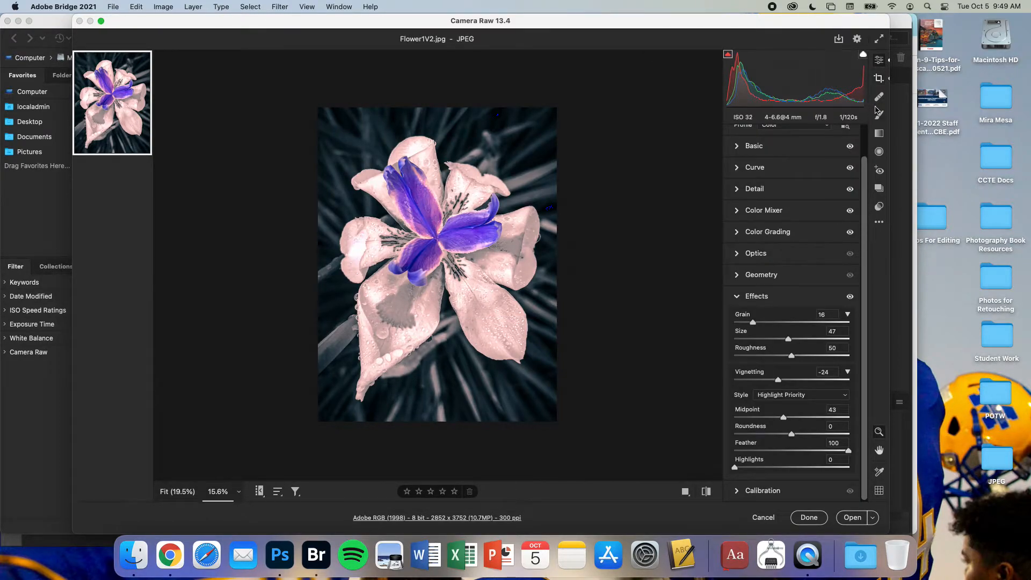
# Step: Heal the dark spots on the petals right of the flower's centre at brush size 18, moving the first spot's source closer
pyautogui.click(880, 102)
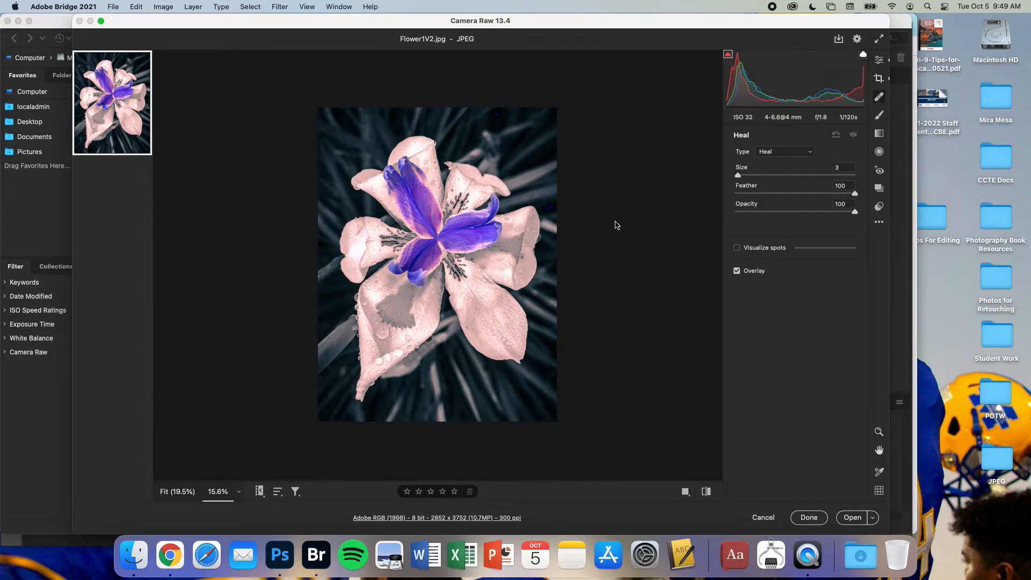
pyautogui.press('super+equal')
pyautogui.press('super+equal')
pyautogui.press('super+equal')
pyautogui.press('super+equal')
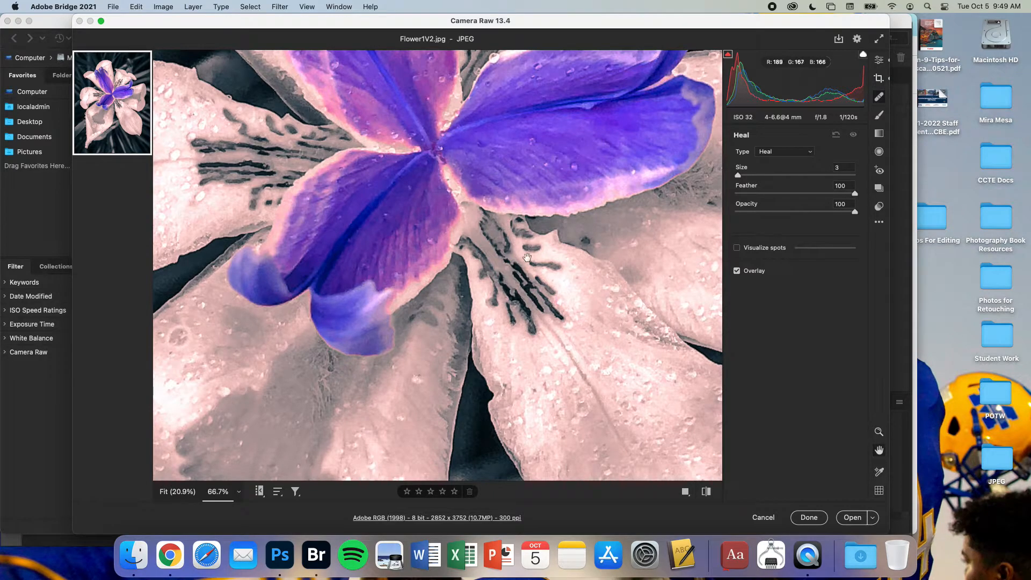
pyautogui.hscroll(5, 473, 236)
pyautogui.scroll(-4, 473, 236)
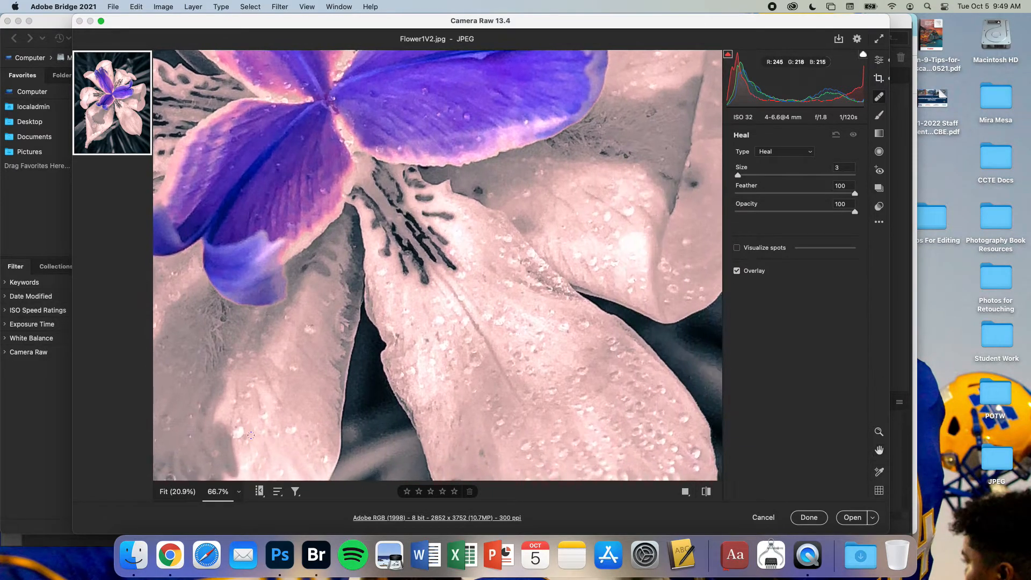
pyautogui.click(239, 492)
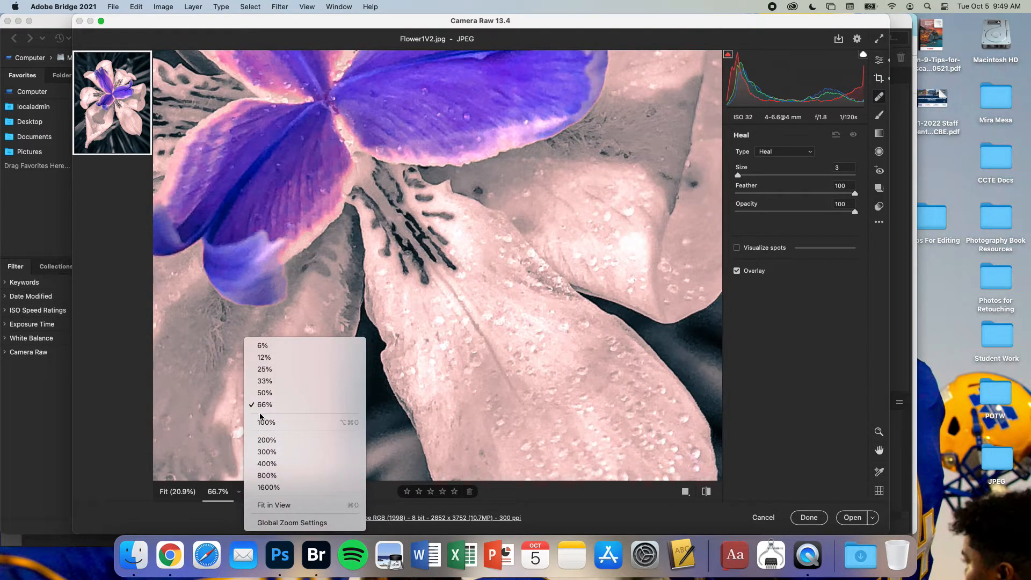
pyautogui.click(223, 499)
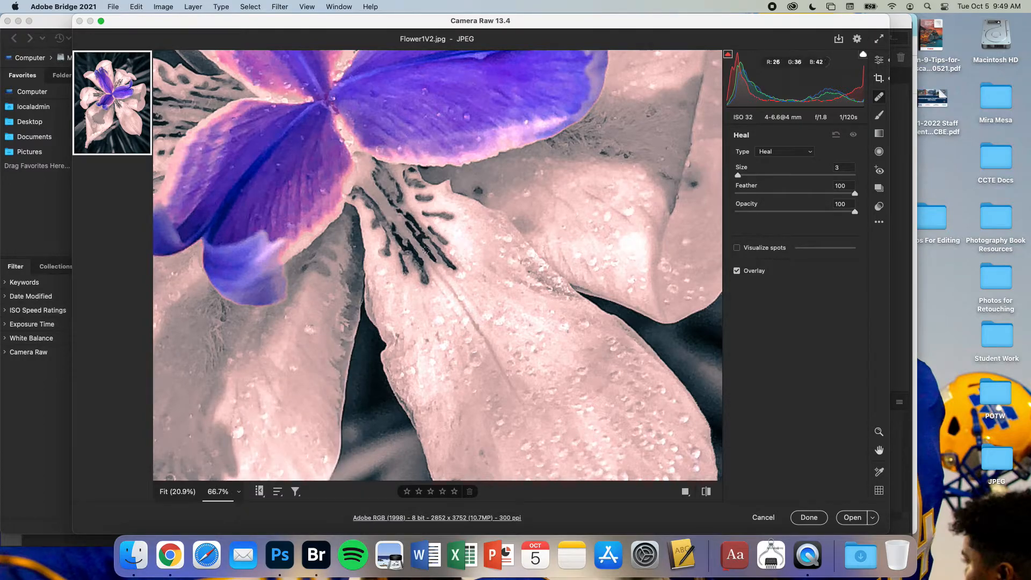
pyautogui.press(']')
pyautogui.press(']')
pyautogui.moveTo(775, 173); pyautogui.dragTo(779, 176)
pyautogui.press(']')
pyautogui.click(478, 189)
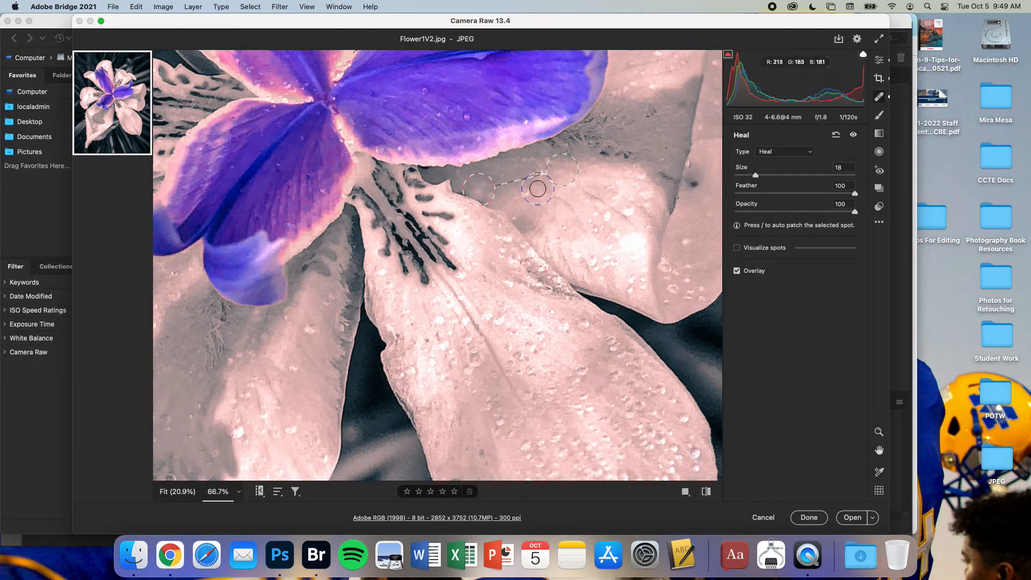
pyautogui.moveTo(563, 172); pyautogui.dragTo(520, 171)
pyautogui.click(695, 186)
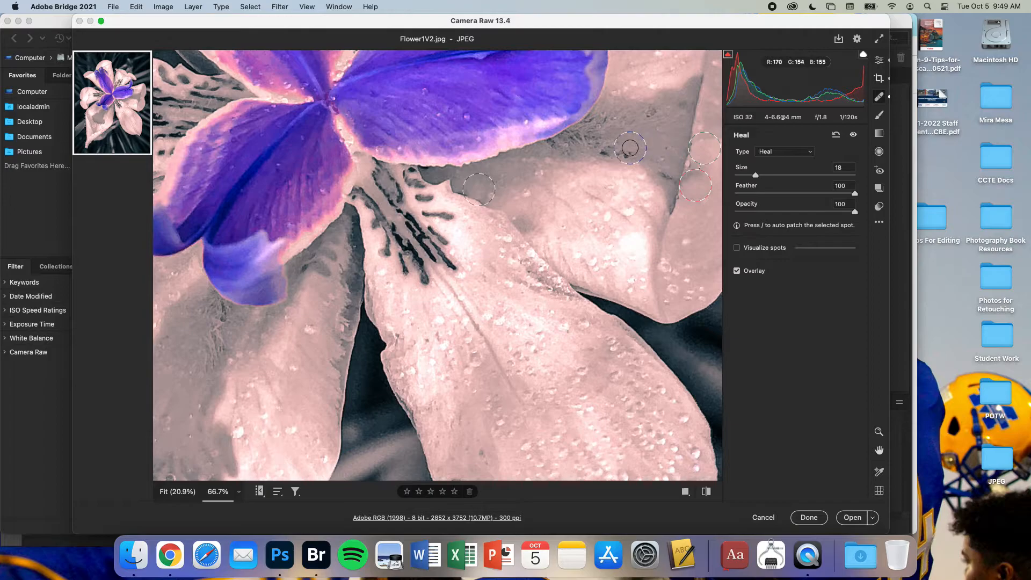
pyautogui.click(624, 153)
# Step: Paint a local brush adjustment on the photo with exposure +1.30 and clarity +65
pyautogui.click(879, 116)
pyautogui.press('super+0')
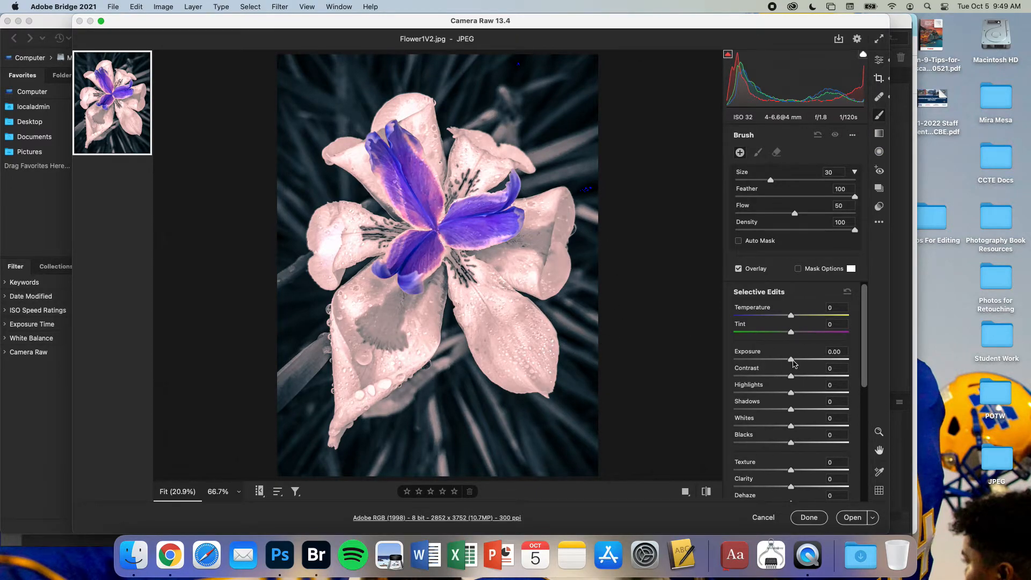
pyautogui.moveTo(793, 363); pyautogui.dragTo(810, 360)
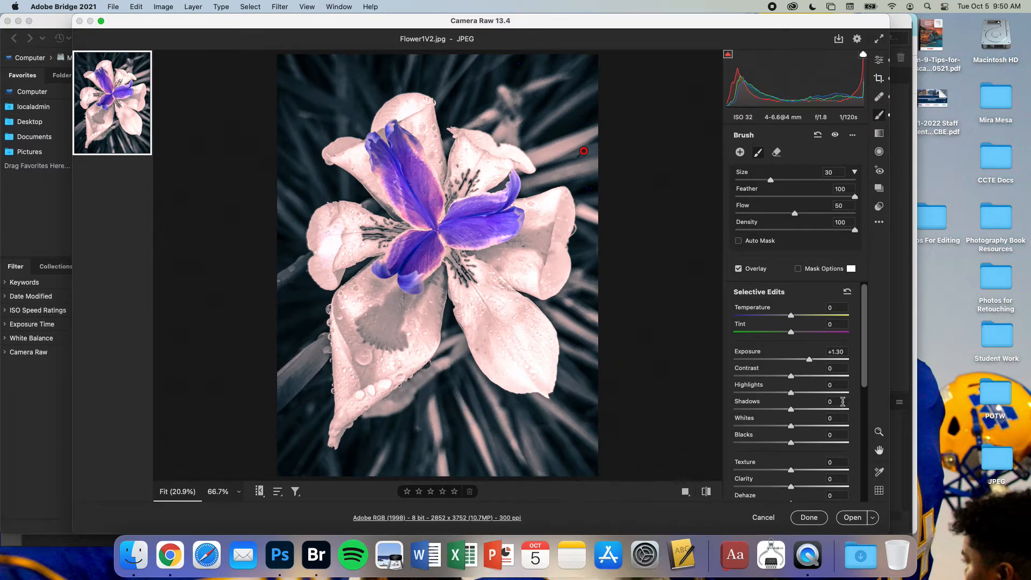
pyautogui.scroll(-5, 793, 396)
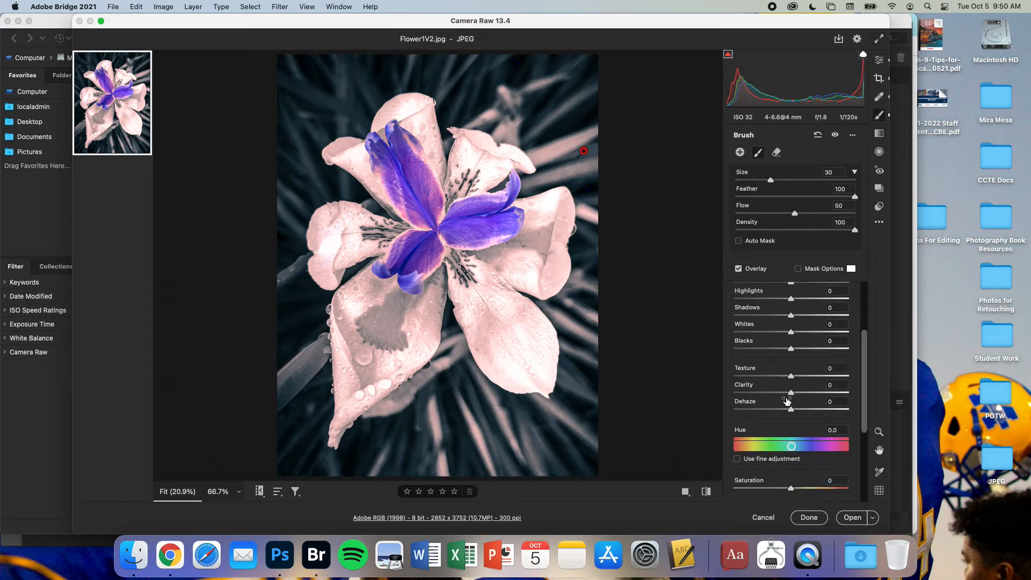
pyautogui.moveTo(791, 394); pyautogui.dragTo(828, 395)
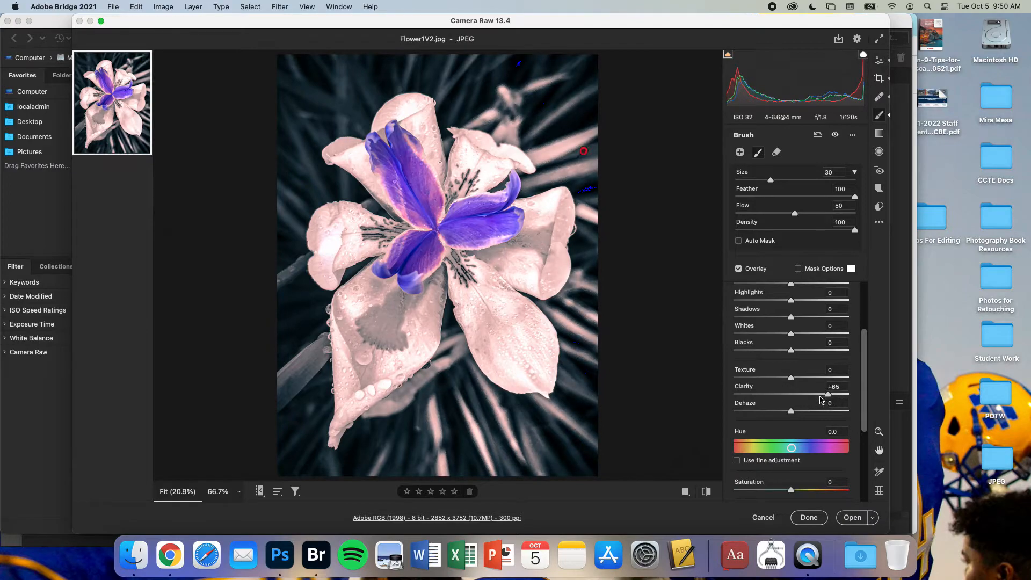
# Step: Reset the brush adjustment's exposure and clarity to 0
pyautogui.scroll(5, 804, 353)
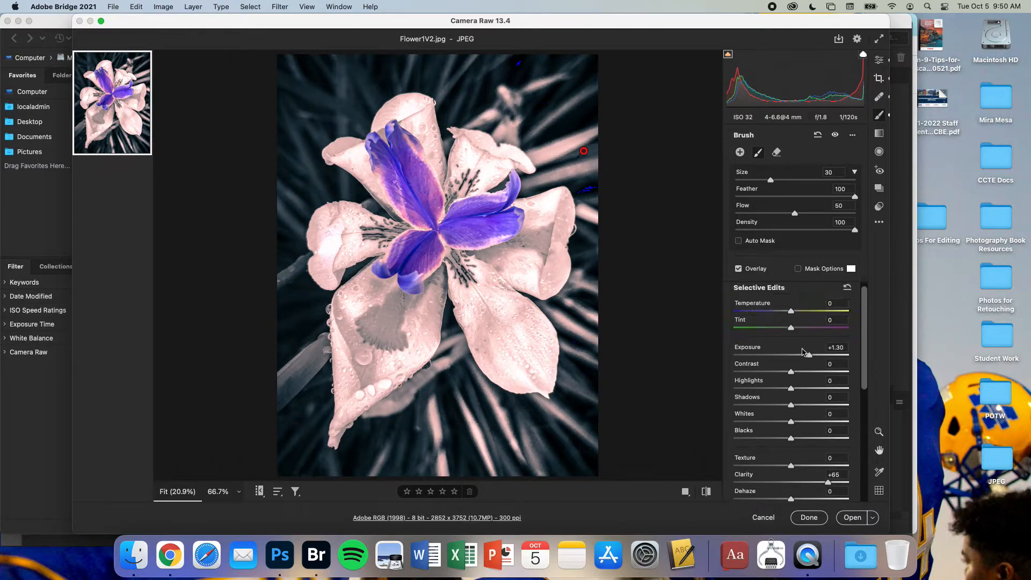
pyautogui.moveTo(847, 353); pyautogui.dragTo(816, 348)
pyautogui.write('0')
pyautogui.scroll(-3, 806, 316)
pyautogui.click(839, 424)
pyautogui.write('0')
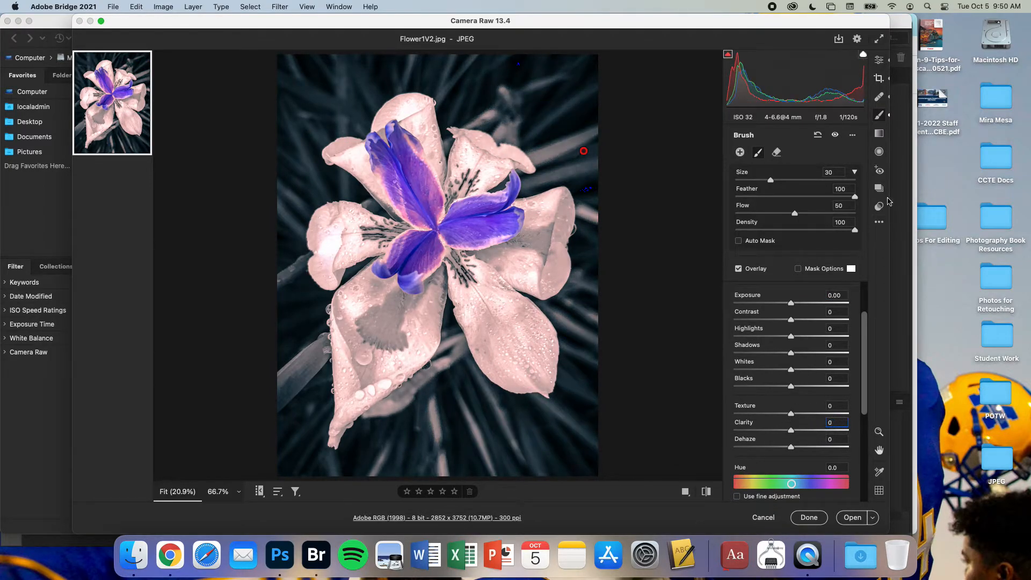
# Step: Place a graduated filter running down from above the photo to its lower part, with exposure -2.55 and temperature -92
pyautogui.click(879, 135)
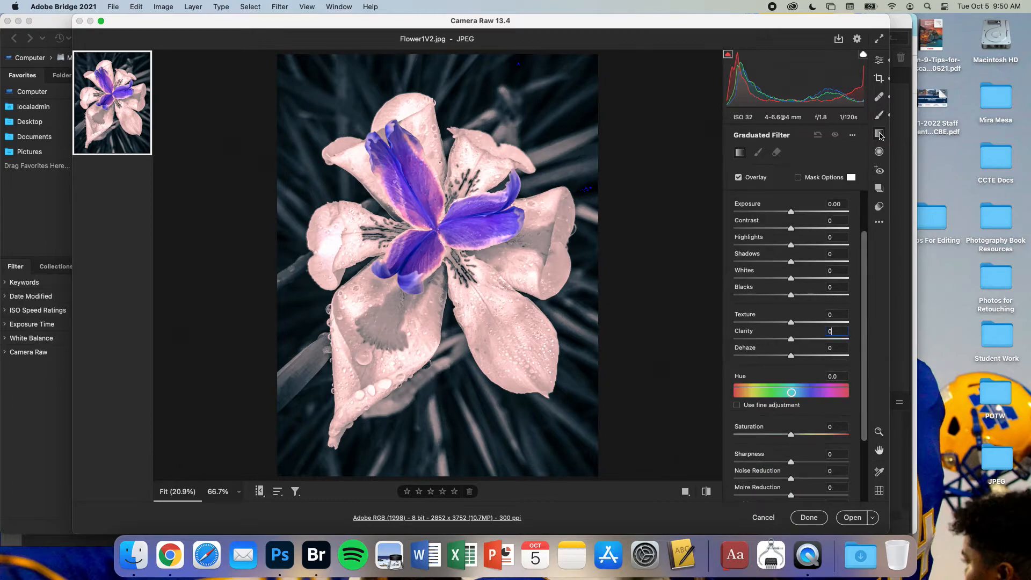
pyautogui.press('super+minus')
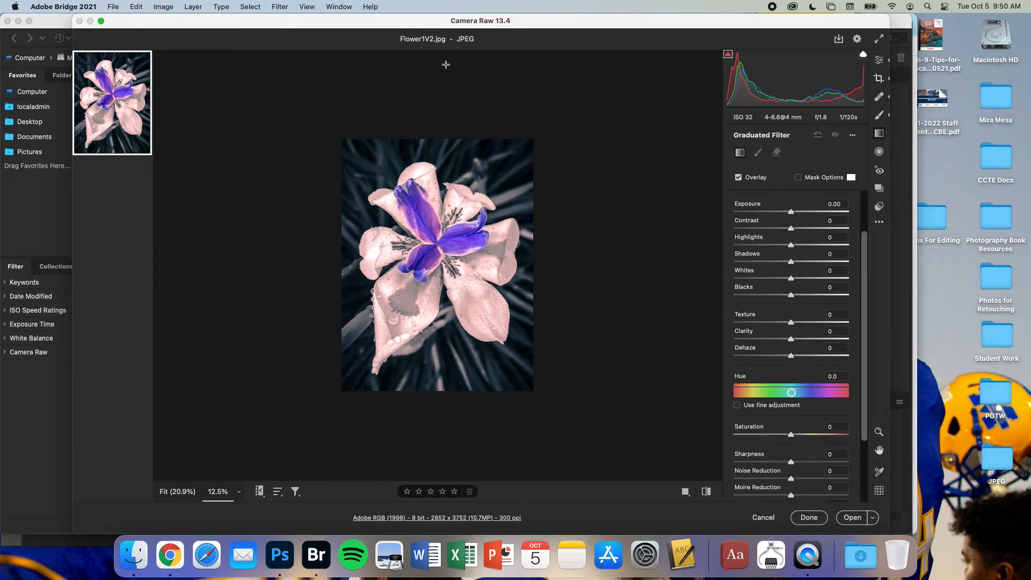
pyautogui.moveTo(442, 60); pyautogui.dragTo(440, 324)
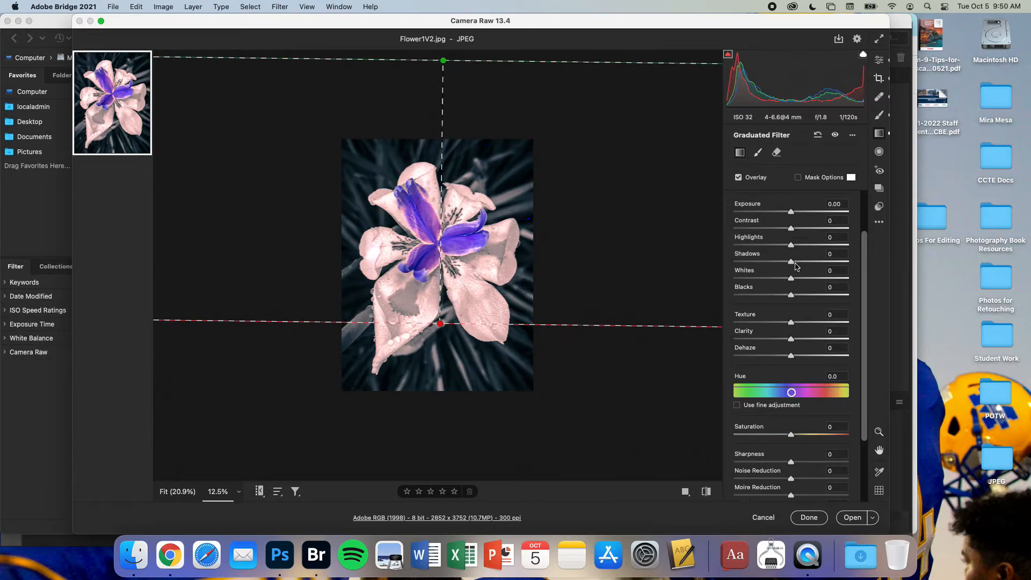
pyautogui.moveTo(791, 212); pyautogui.dragTo(755, 212)
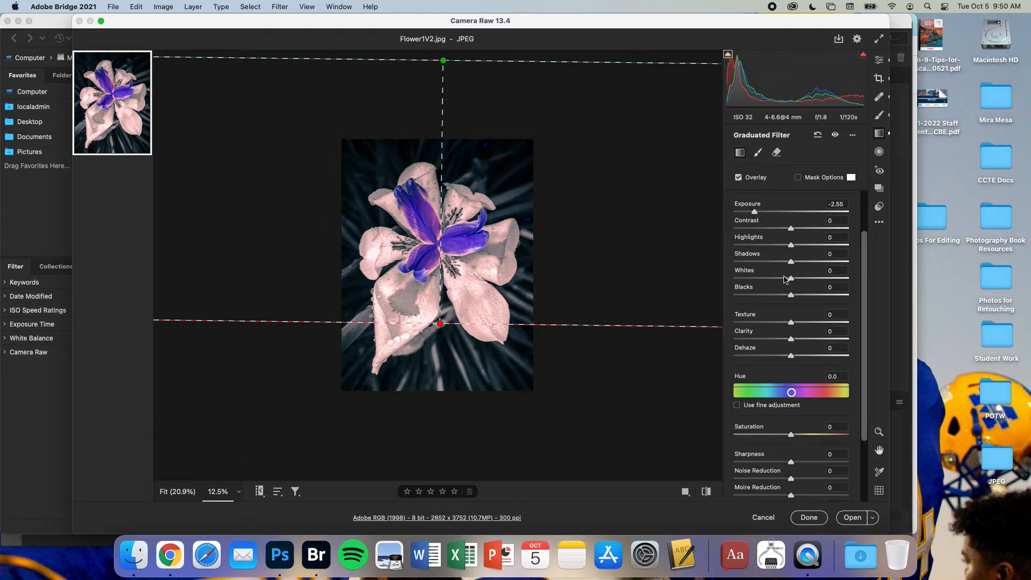
pyautogui.scroll(3, 809, 372)
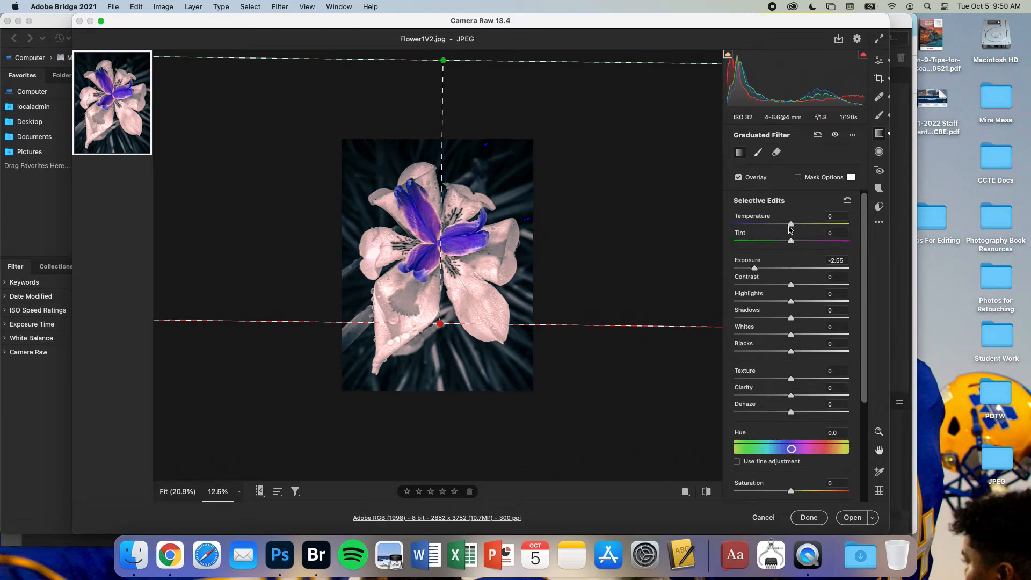
pyautogui.moveTo(790, 226); pyautogui.dragTo(737, 227)
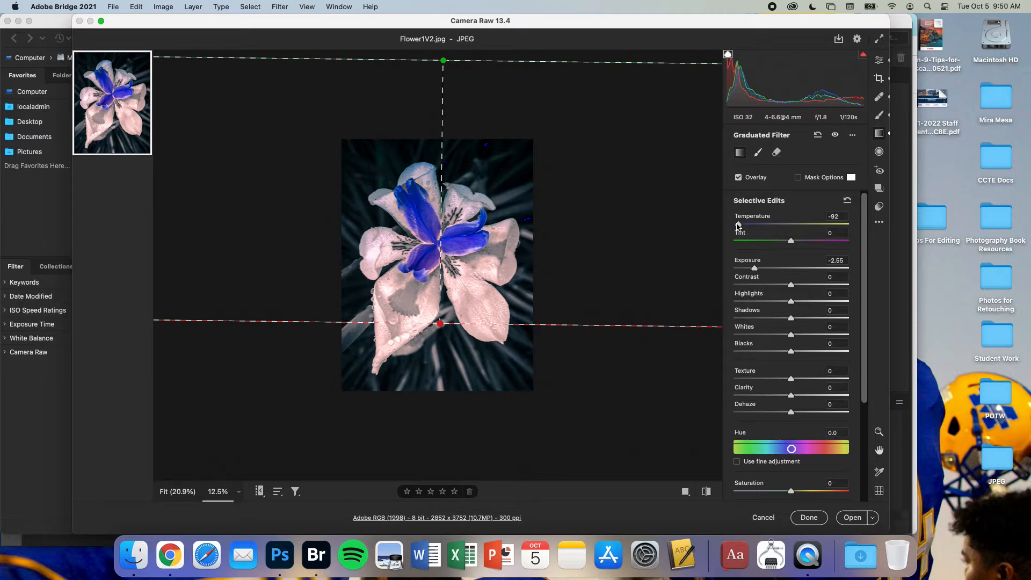
# Step: Reset the graduated filter's exposure and temperature to 0
pyautogui.moveTo(848, 259); pyautogui.dragTo(804, 258)
pyautogui.write('0')
pyautogui.click(839, 215)
pyautogui.write('0')
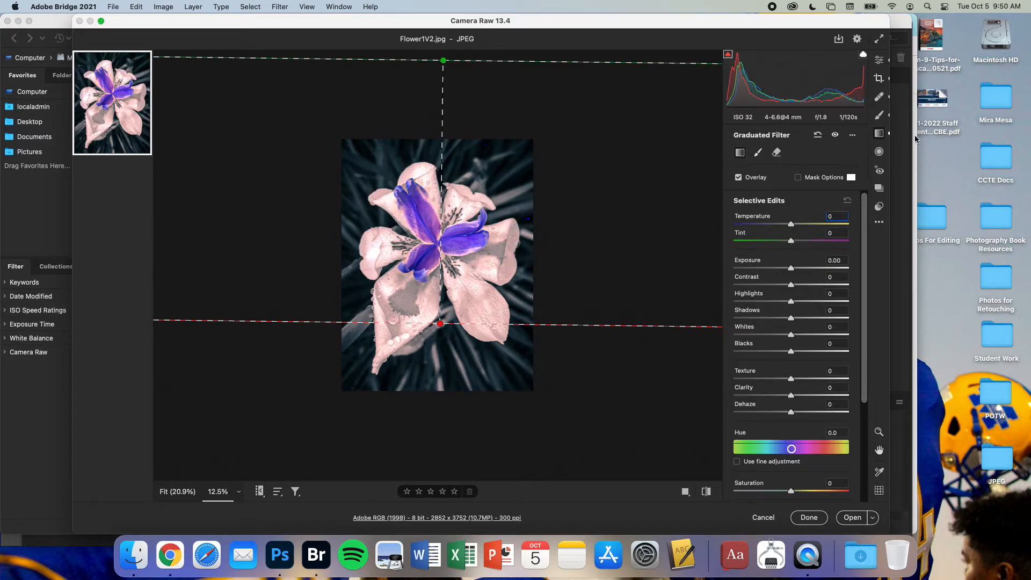
# Step: Look through the Radial Filter and Red Eye options and preview the Cinematic style presets on the photo
pyautogui.click(879, 153)
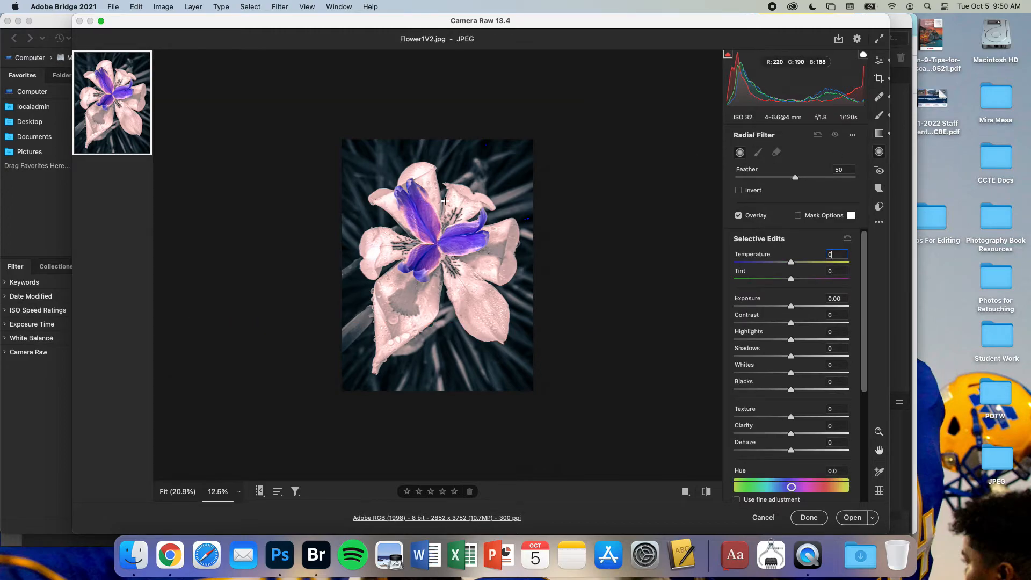
pyautogui.click(880, 169)
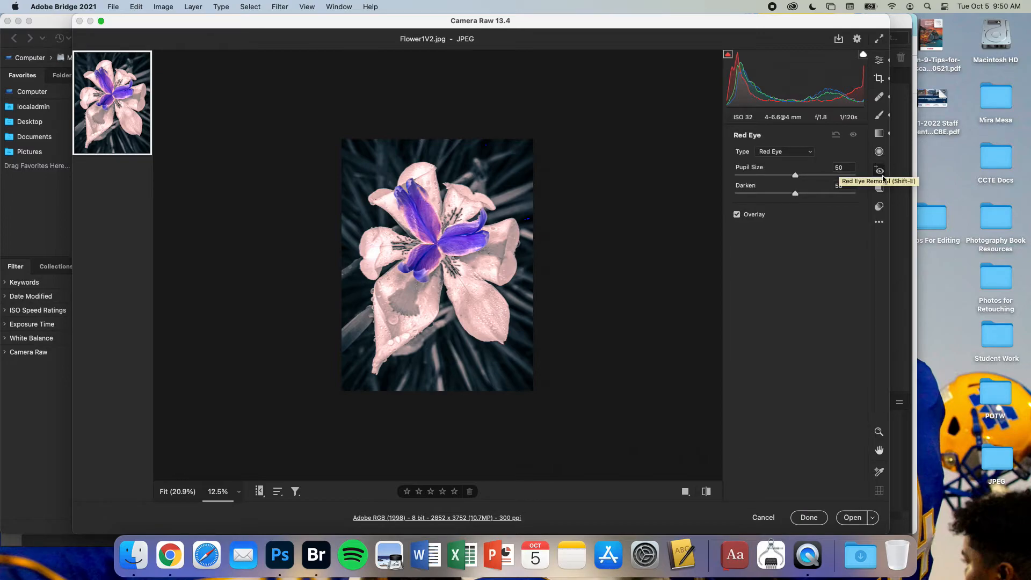
pyautogui.click(879, 207)
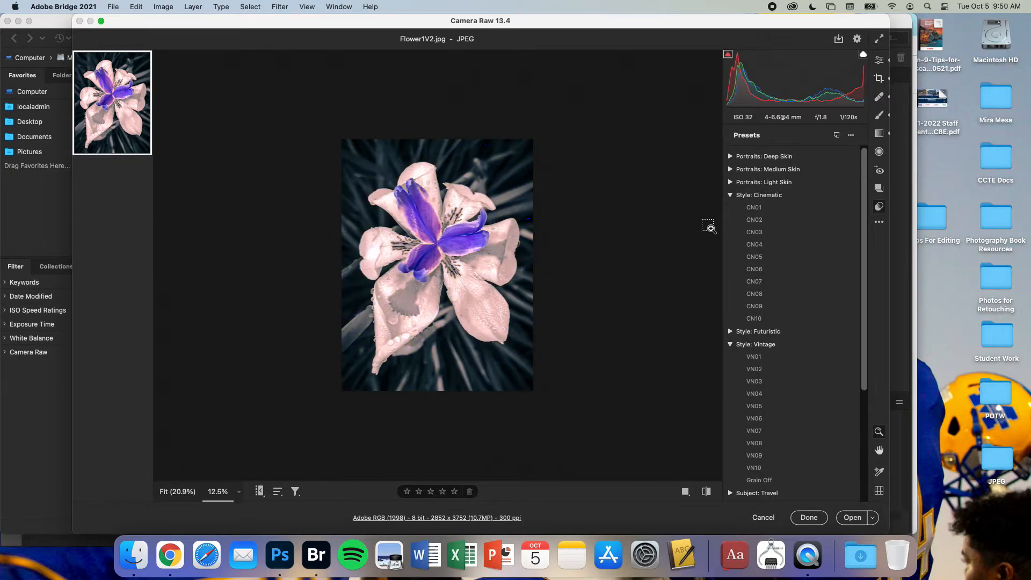
pyautogui.click(708, 228)
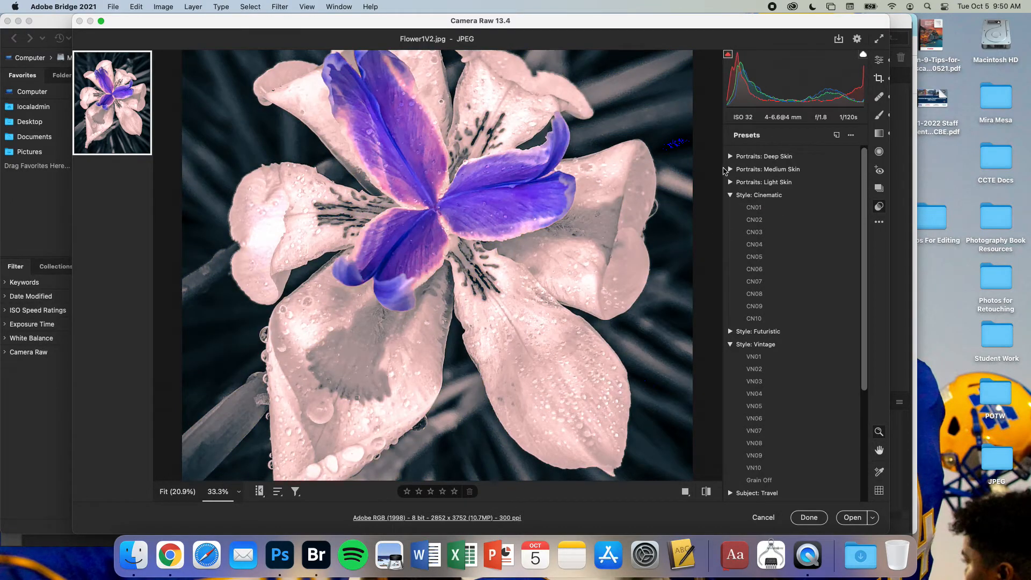
pyautogui.scroll(-4, 747, 215)
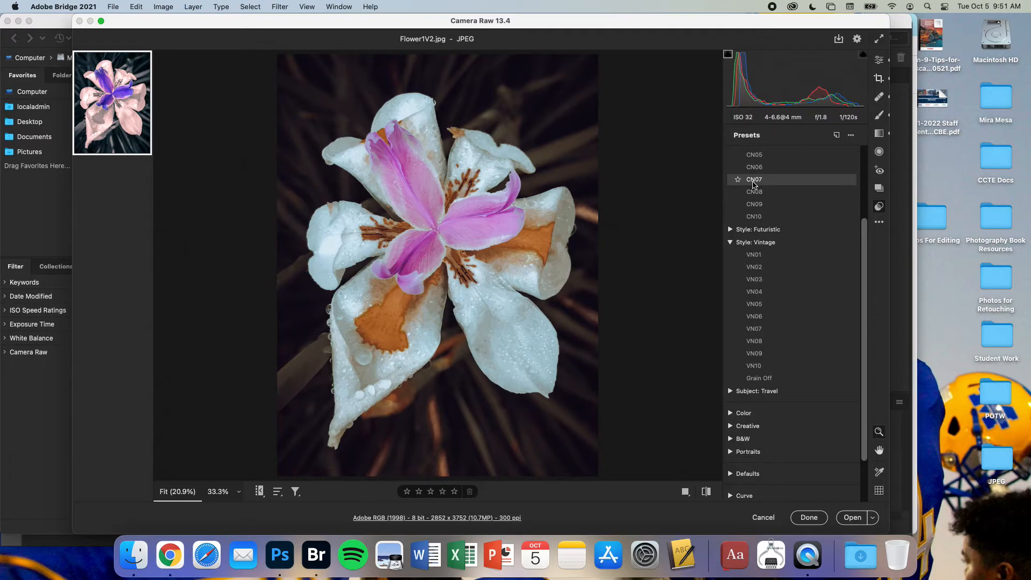
pyautogui.click(644, 228)
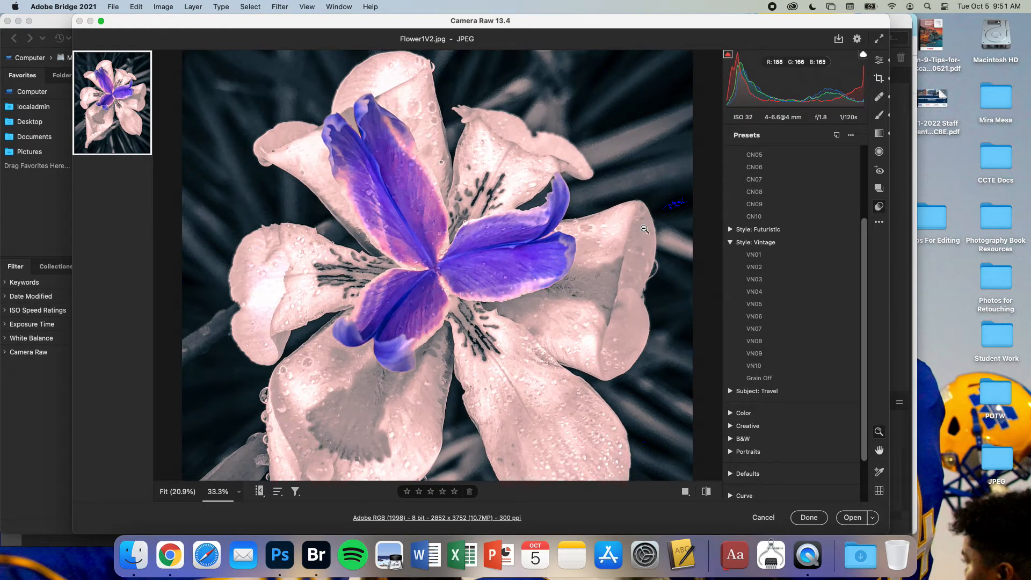
pyautogui.press('super+0')
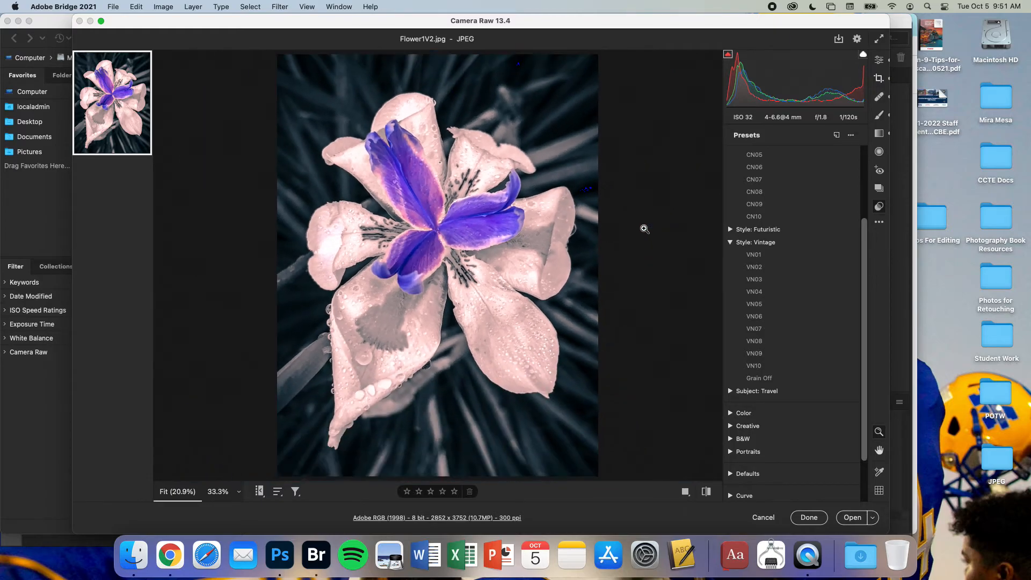
# Step: Open the edited Flower1V2.jpg in Photoshop and switch to it
pyautogui.click(852, 516)
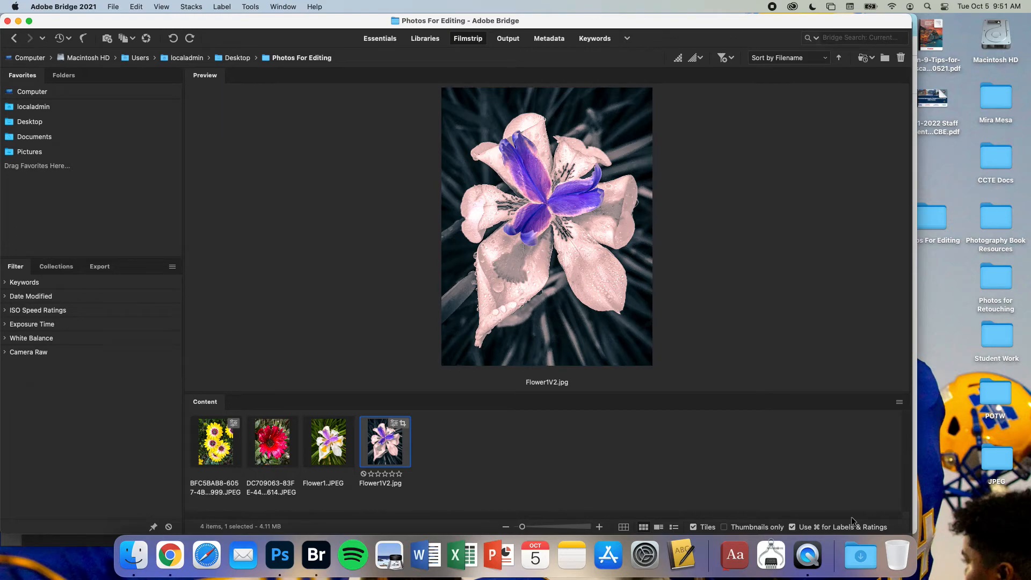
pyautogui.click(286, 558)
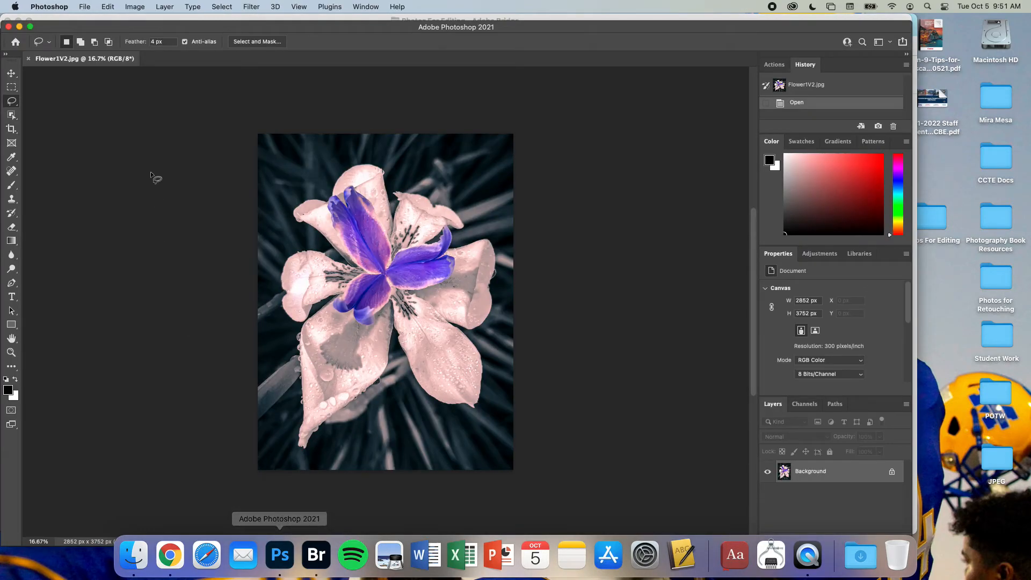
# Step: Save the photo as JPEG Flower1V2.jpg in Photos For Editing at quality 12, replacing the existing file, and close it
pyautogui.click(85, 5)
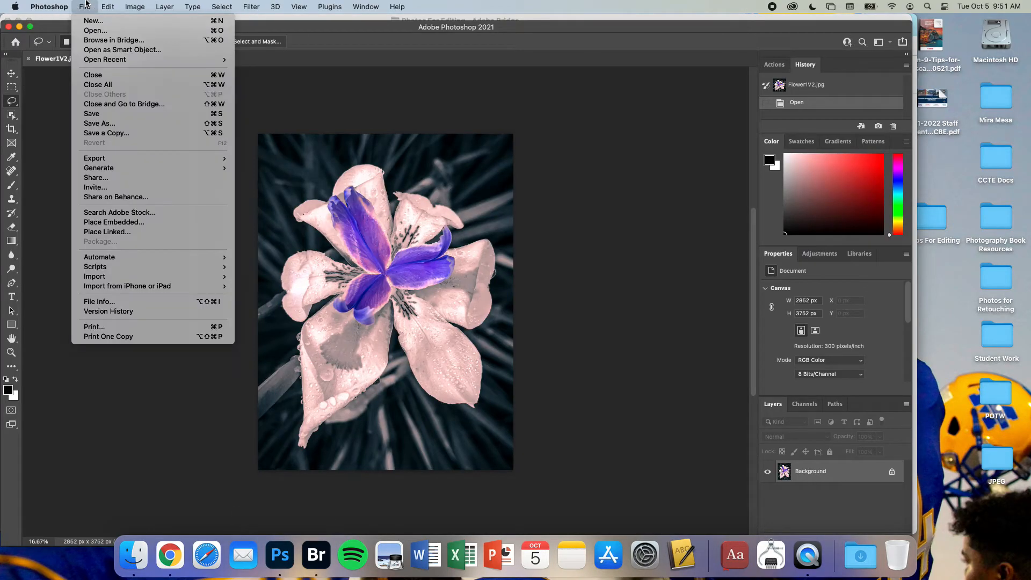
pyautogui.click(98, 114)
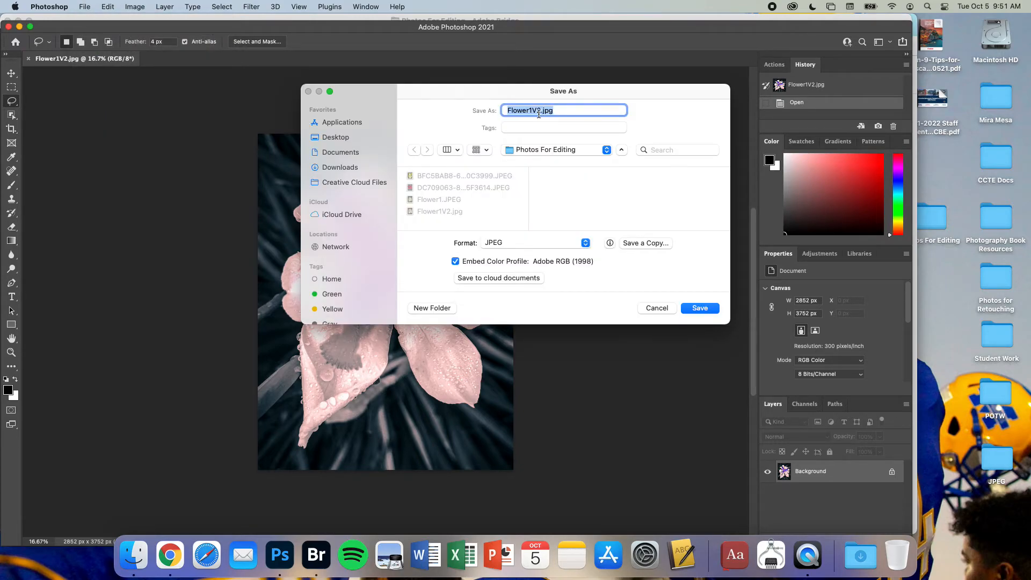
pyautogui.click(535, 150)
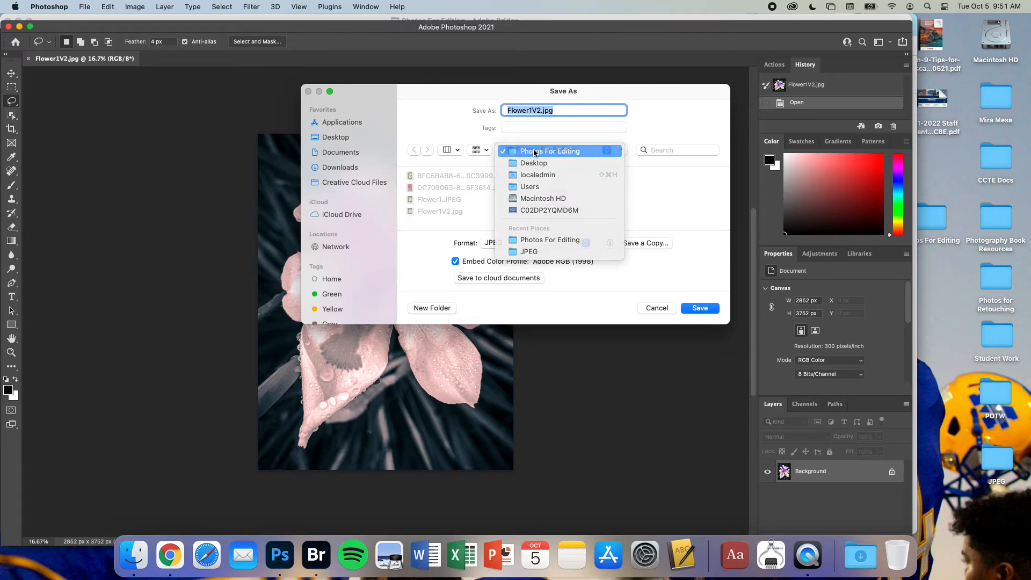
pyautogui.click(534, 149)
pyautogui.click(512, 243)
pyautogui.click(512, 244)
pyautogui.click(702, 306)
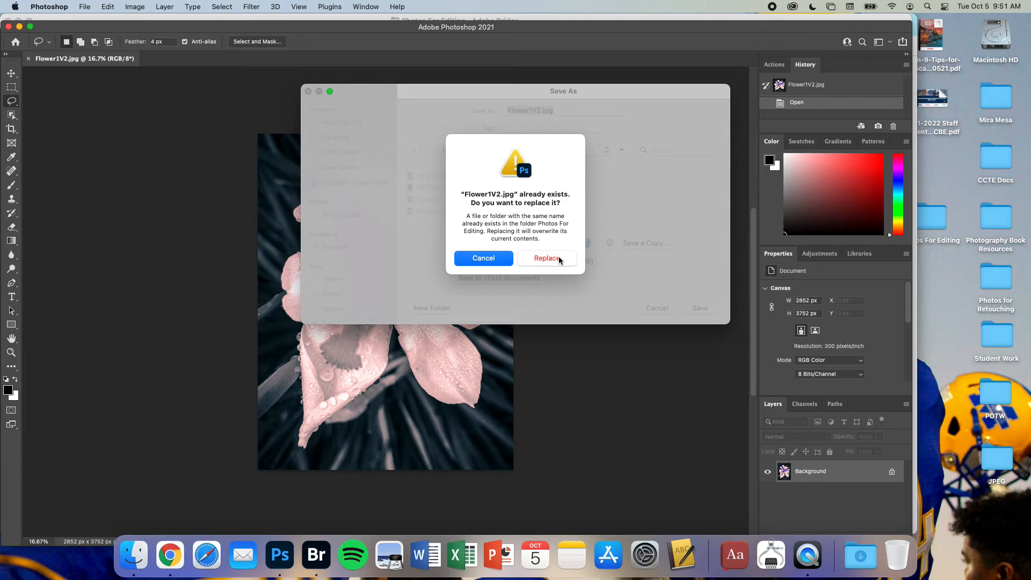
pyautogui.click(559, 260)
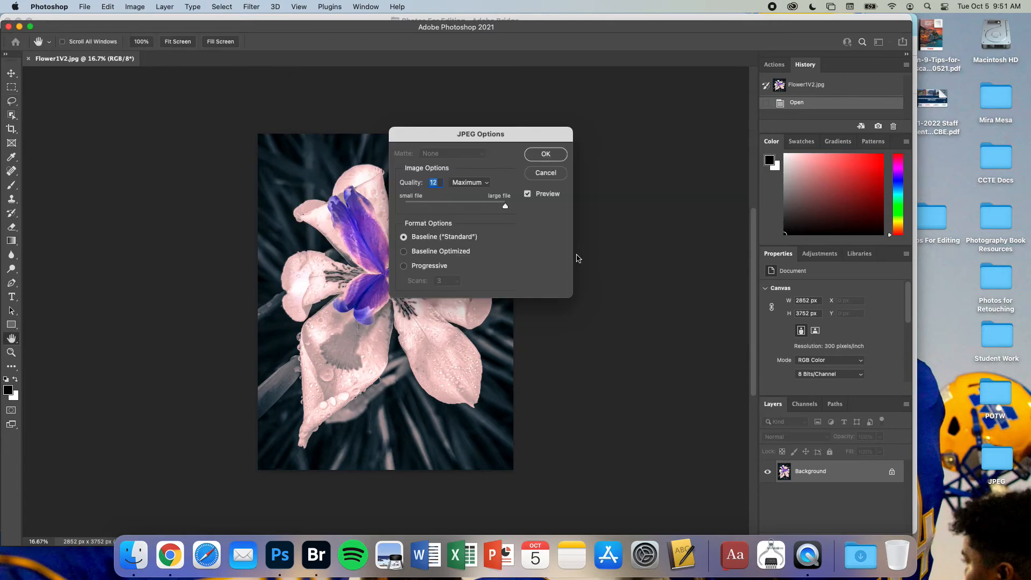
pyautogui.click(543, 157)
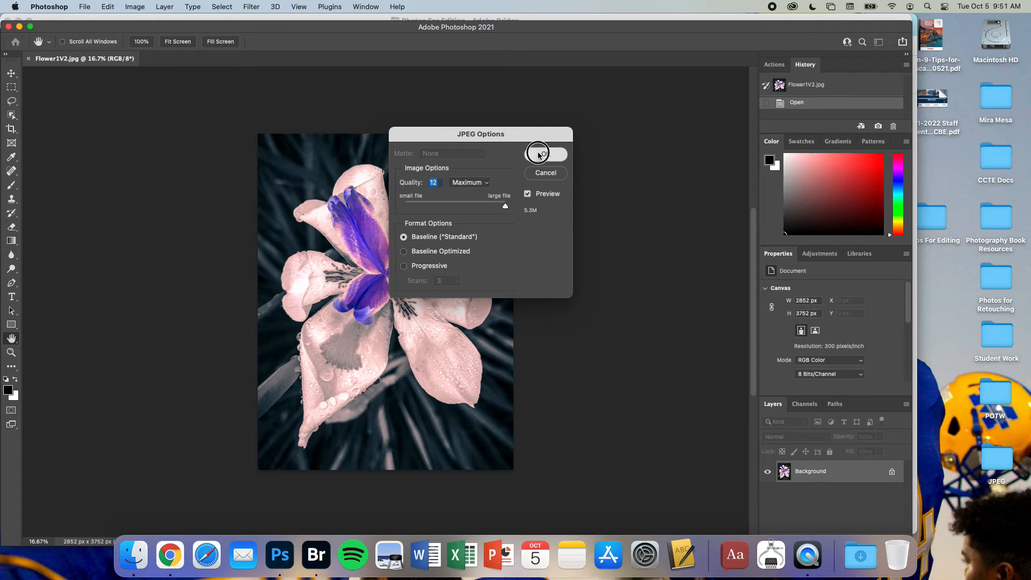
pyautogui.press('super+w')
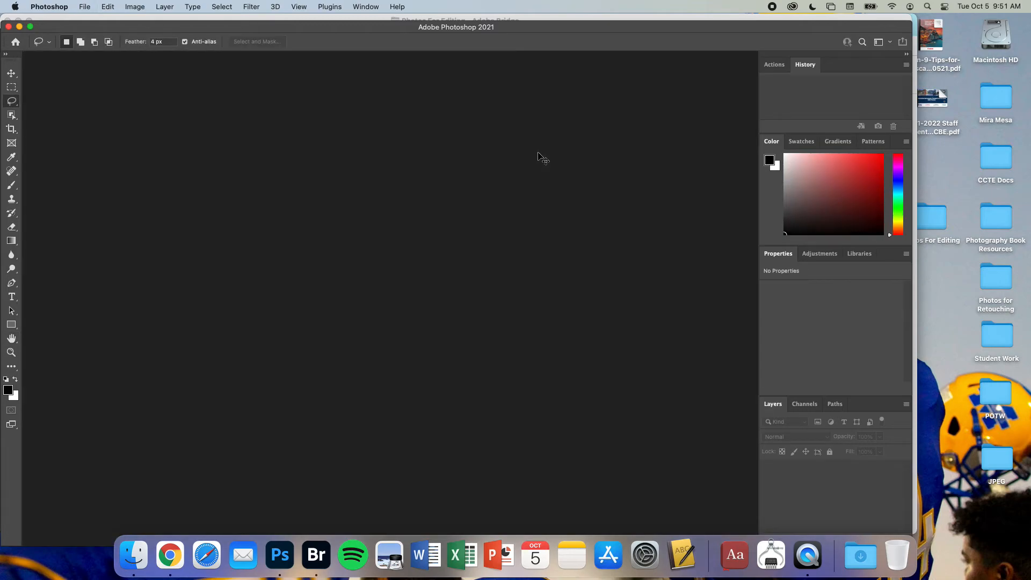
# Step: Switch to Bridge and compare the original Flower1.JPEG with the edited Flower1V2.jpg
pyautogui.click(316, 556)
pyautogui.click(330, 457)
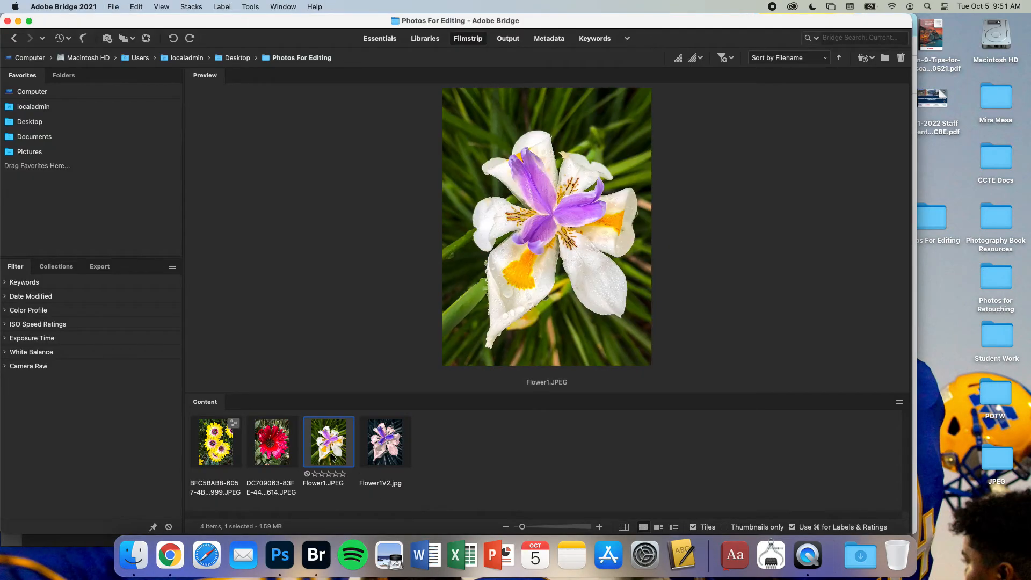
pyautogui.press('Right')
pyautogui.press('Left')
pyautogui.press('Right')
pyautogui.press('Left')
# Step: Switch to Chrome and bring up the Week 6 document in Google Docs
pyautogui.click(171, 556)
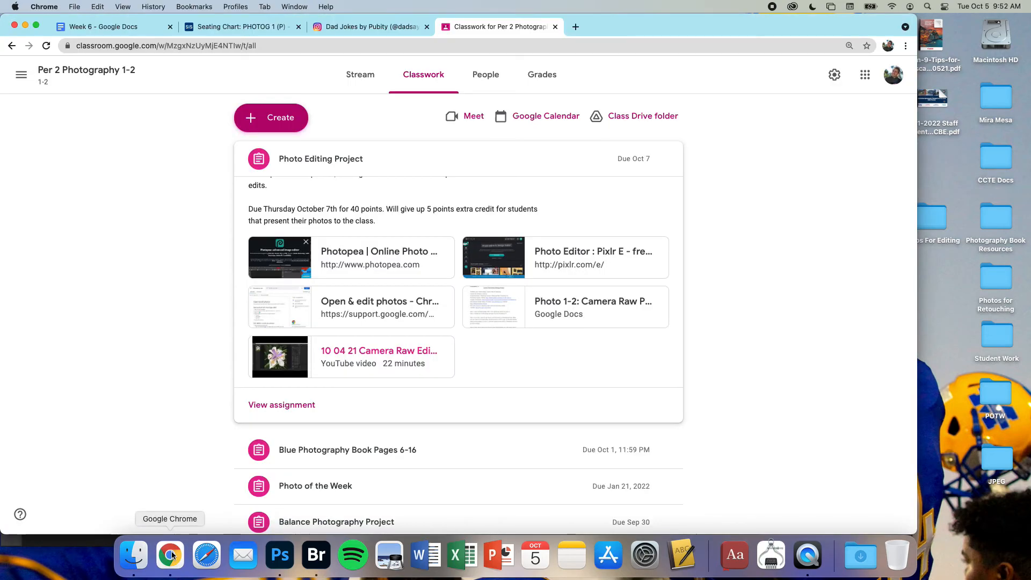
pyautogui.click(95, 27)
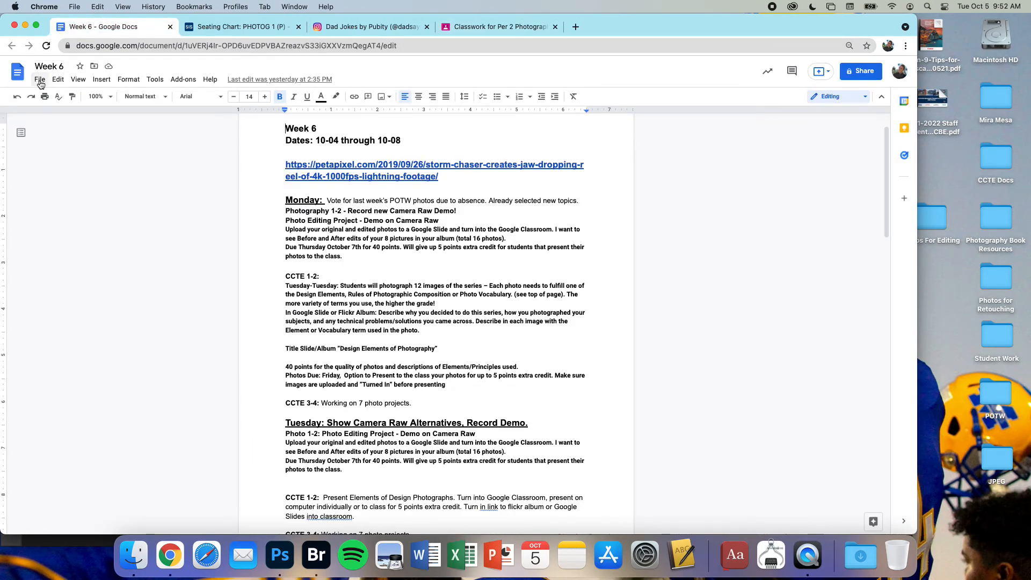